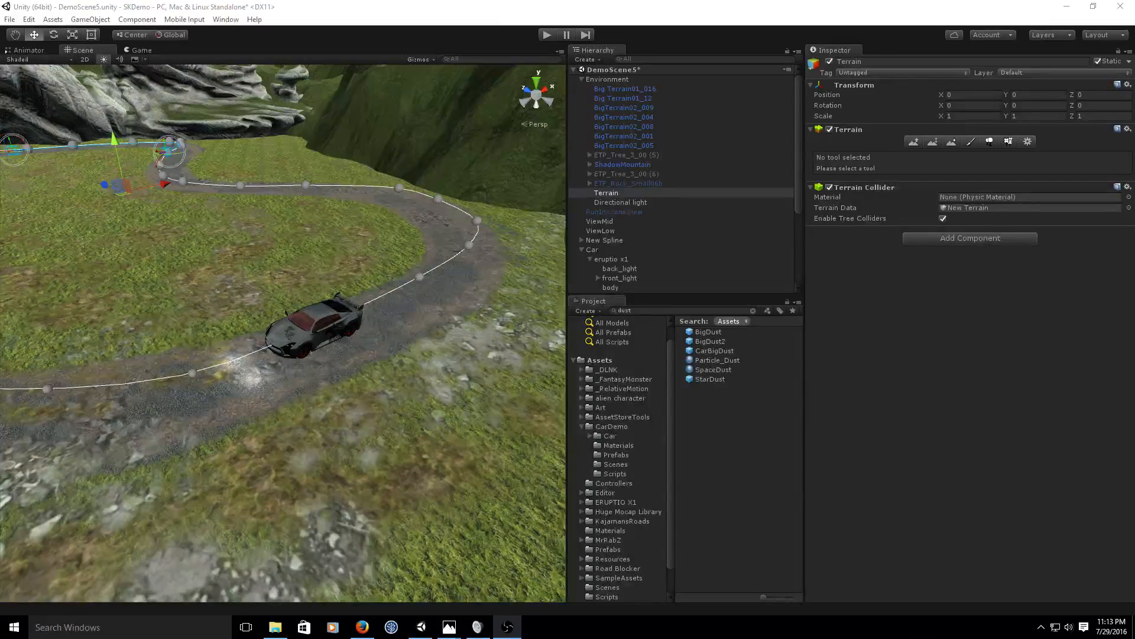
Play the scene, collapse the Environment group, and watch the car drive along the spline road in the Scene view.
key("alt+Tab")
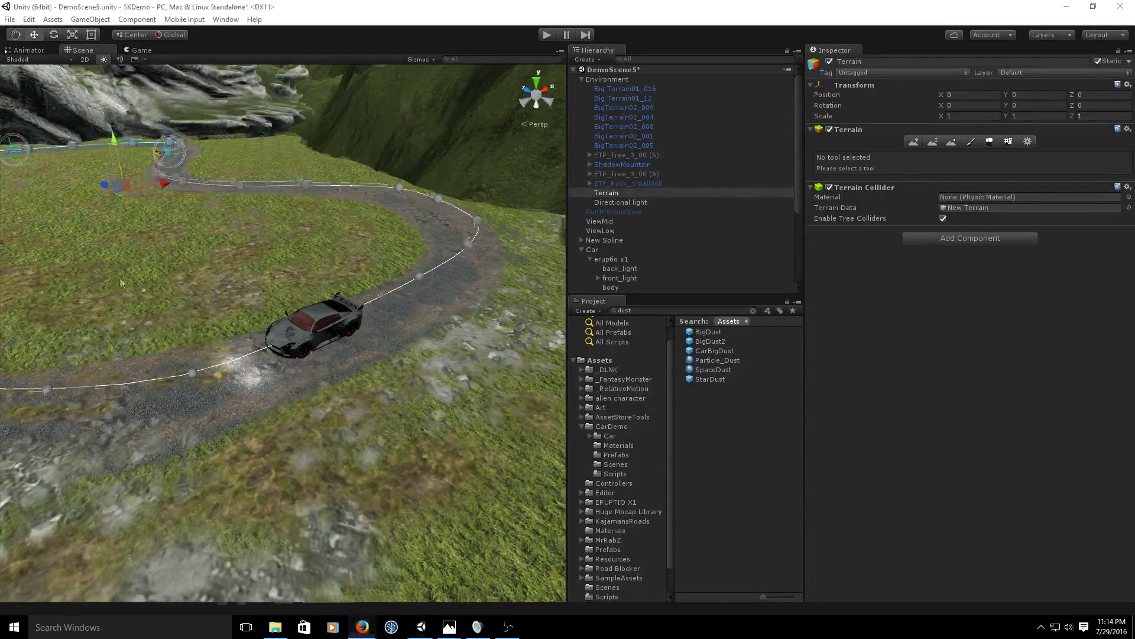
left_click_drag(130, 260, 188, 255, "alt")
scroll(189, 276, "down", 4)
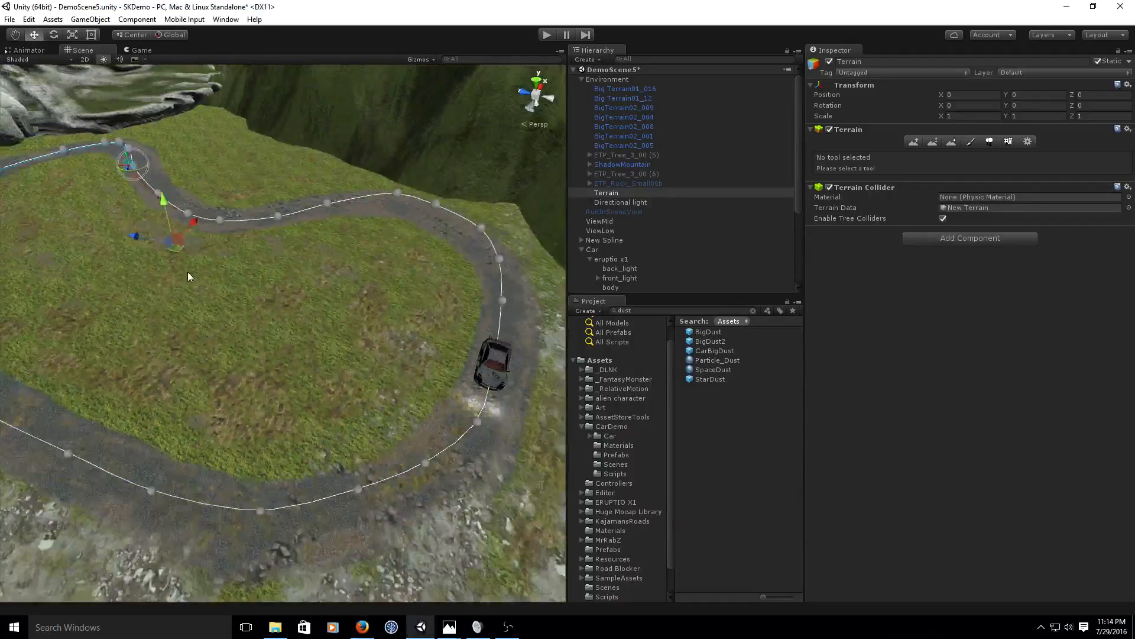
left_click_drag(110, 194, 221, 378, "alt")
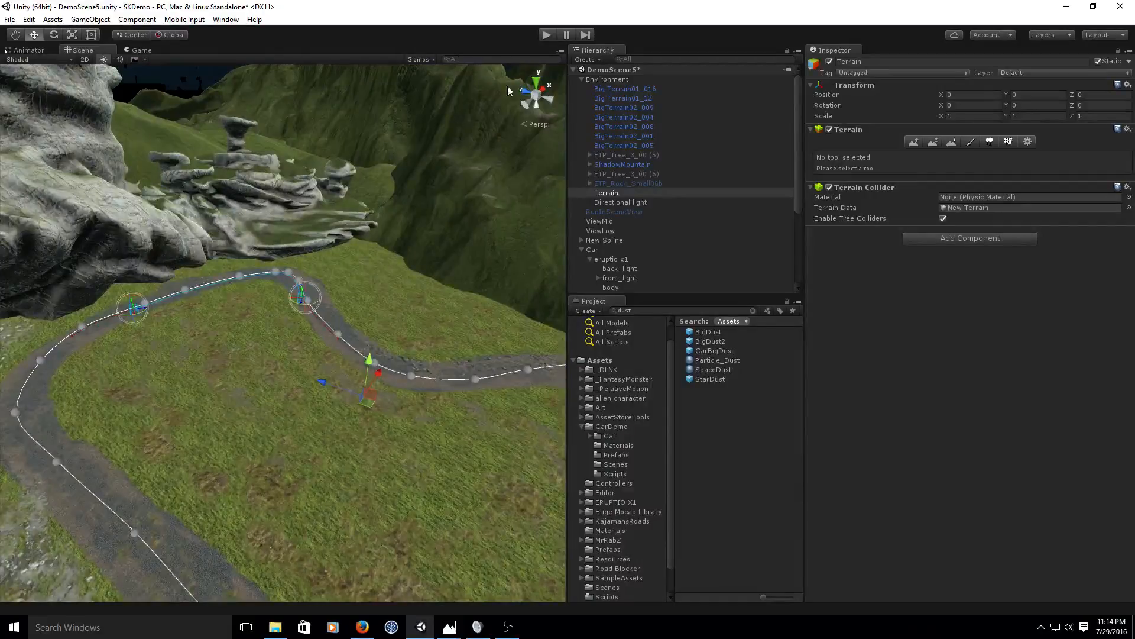
left_click(545, 36)
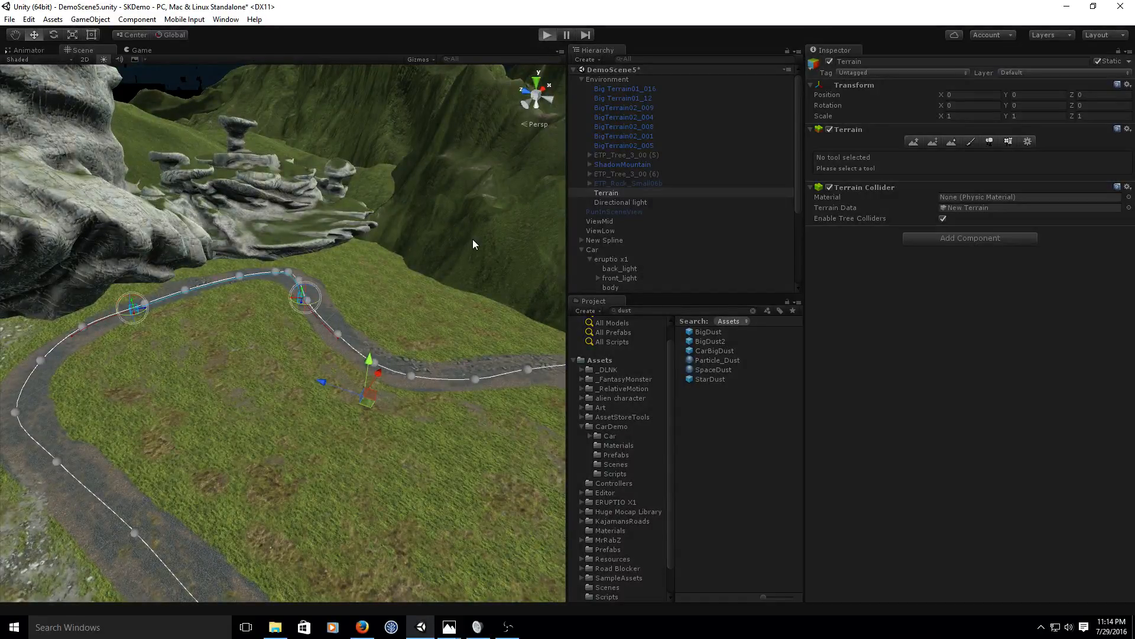
left_click(585, 154)
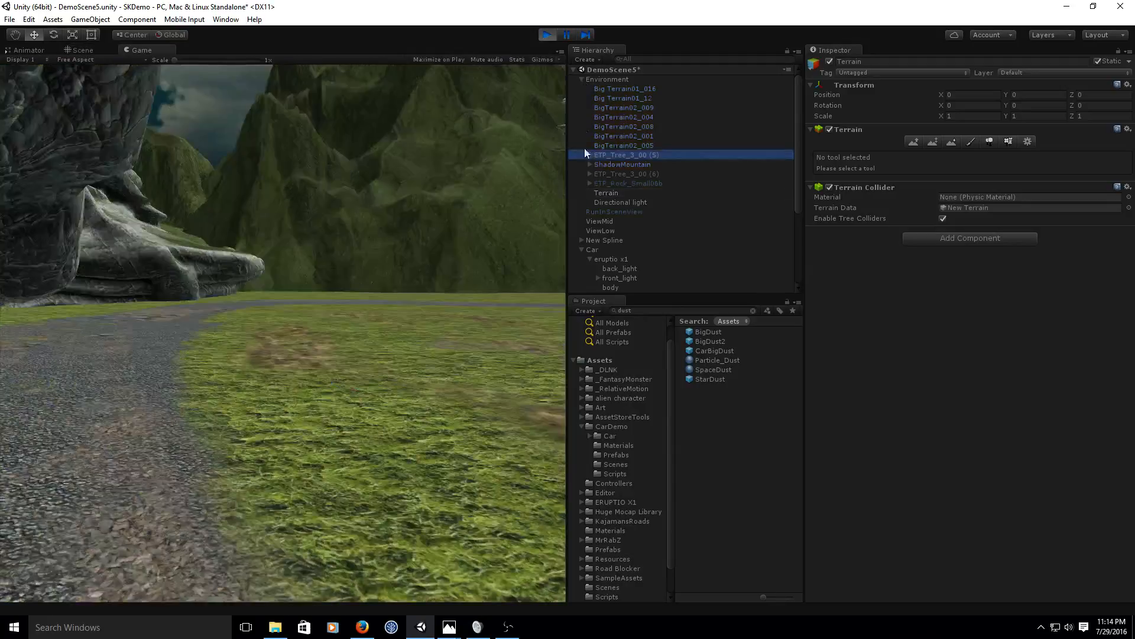
left_click(581, 79)
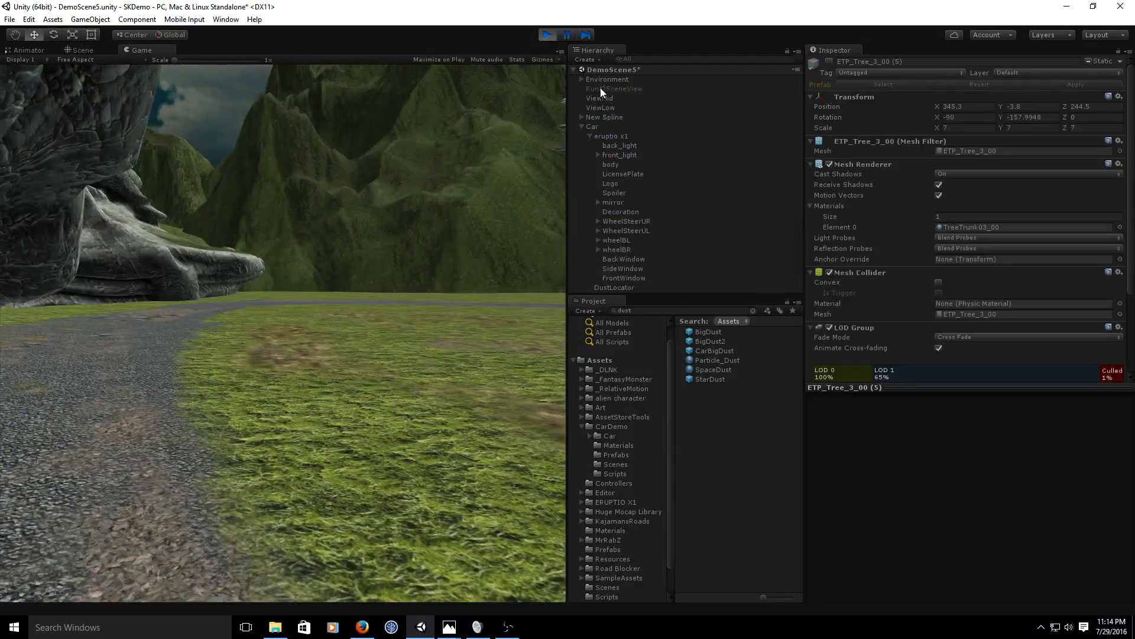
left_click(86, 51)
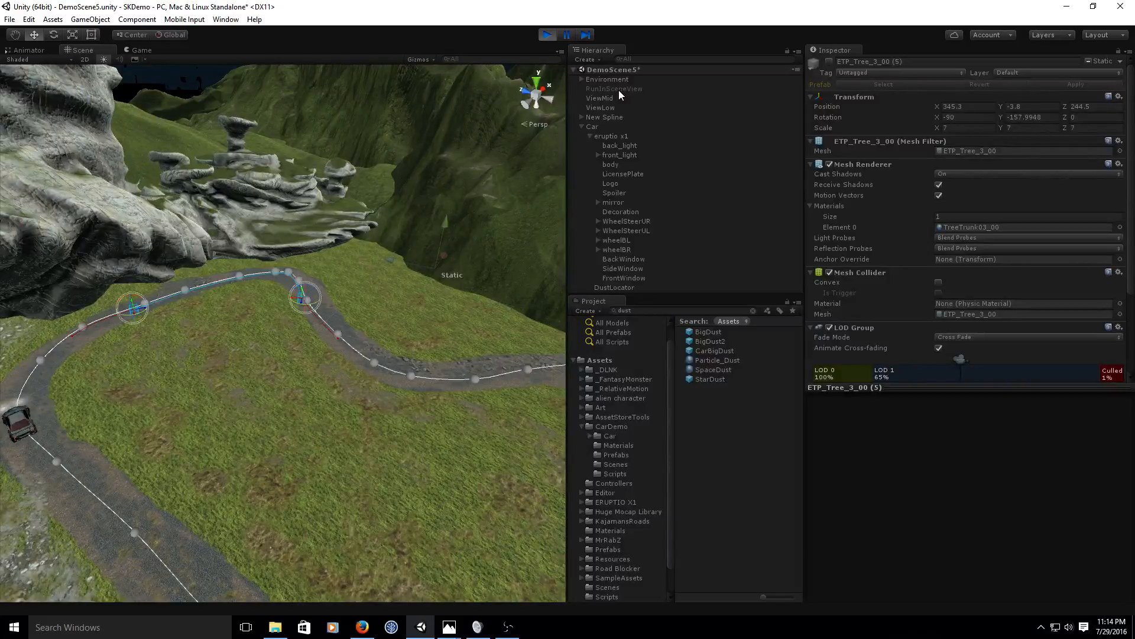
Activate the RunInSceneView object while the scene is playing, and stop playback.
left_click(619, 88)
left_click(829, 61)
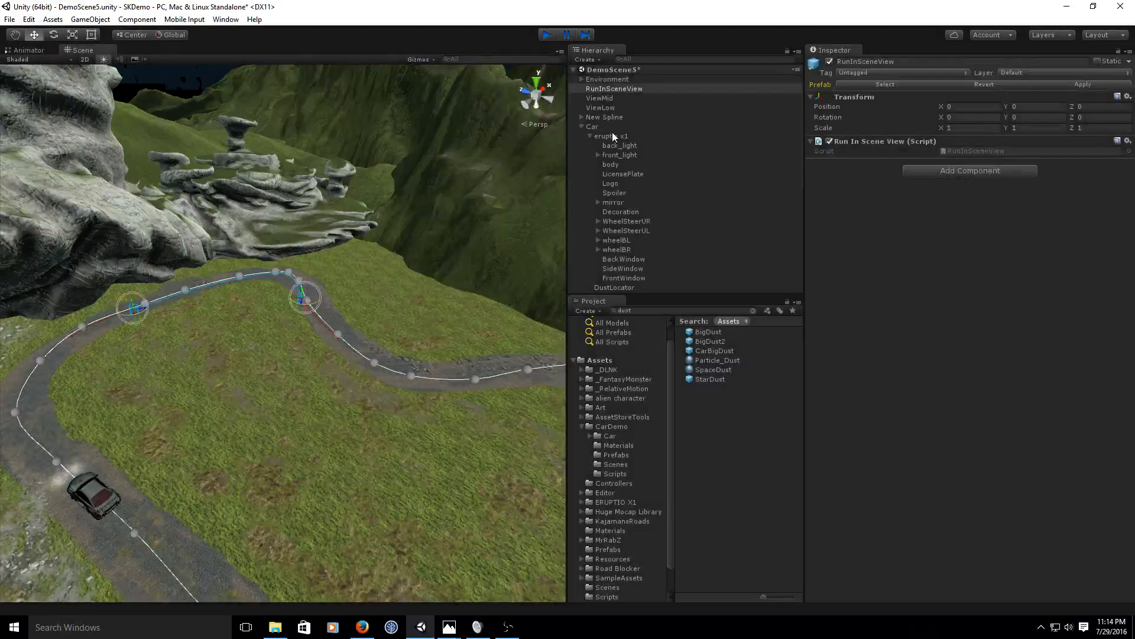
key("ctrl+p")
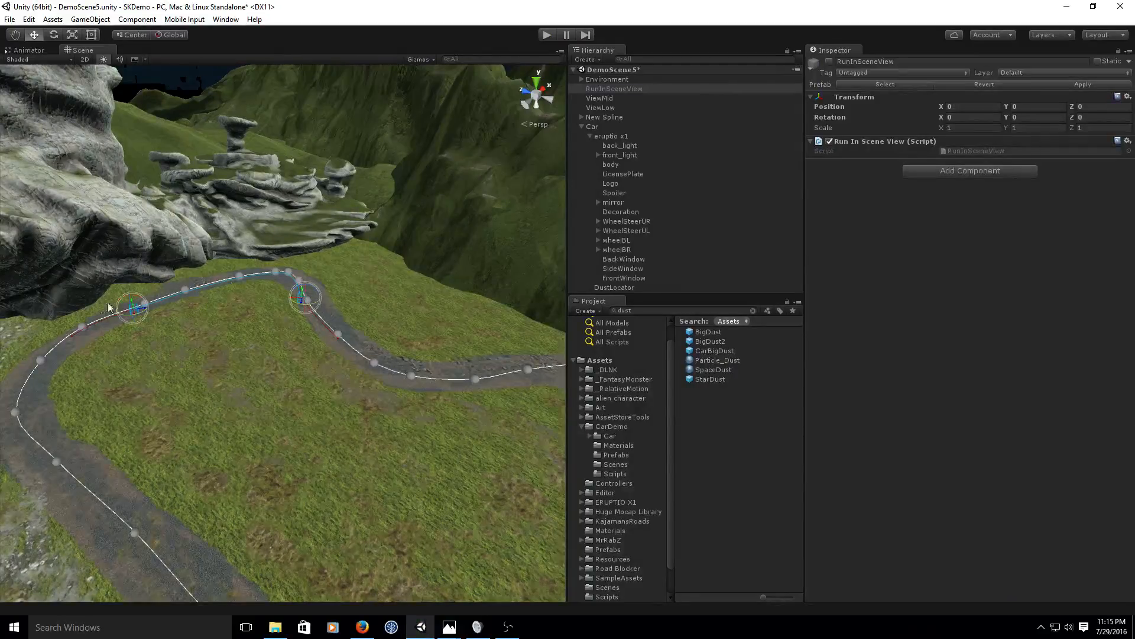
Set the Rotation Handle Size of New Spline to 0.
left_click(625, 118)
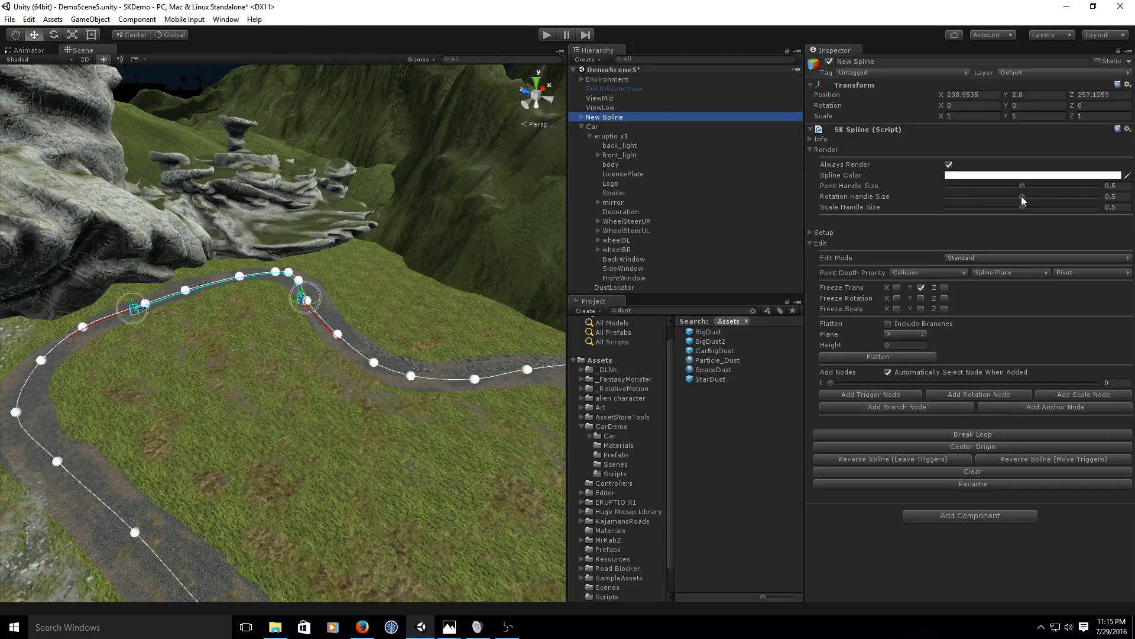
left_click_drag(1020, 196, 903, 201)
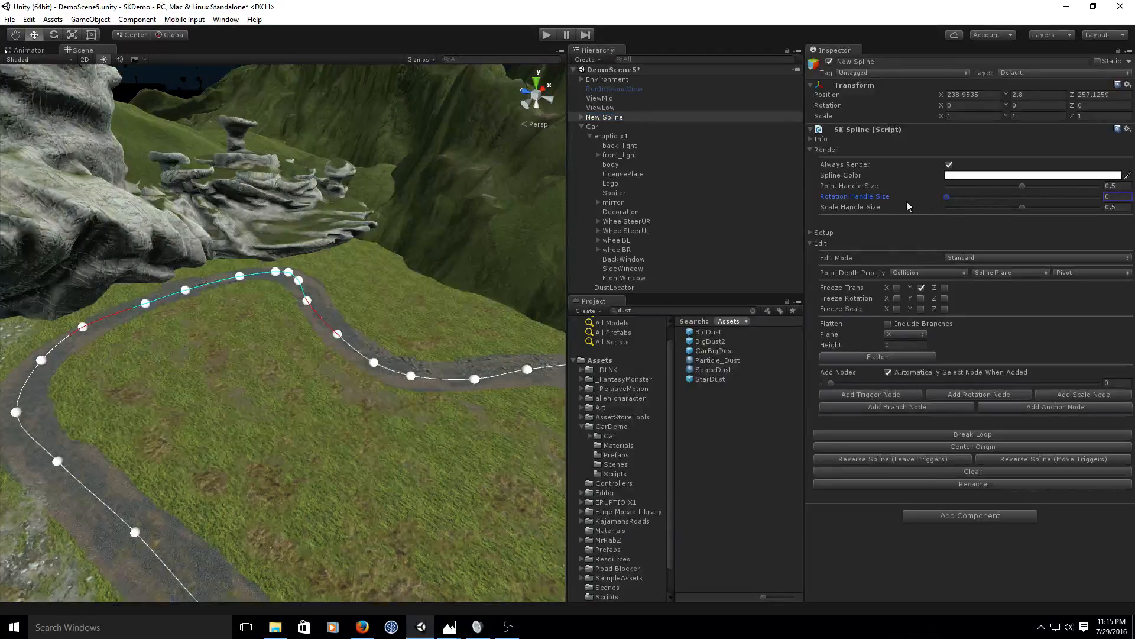
scroll(197, 372, "up", 4)
scroll(197, 371, "up", 2)
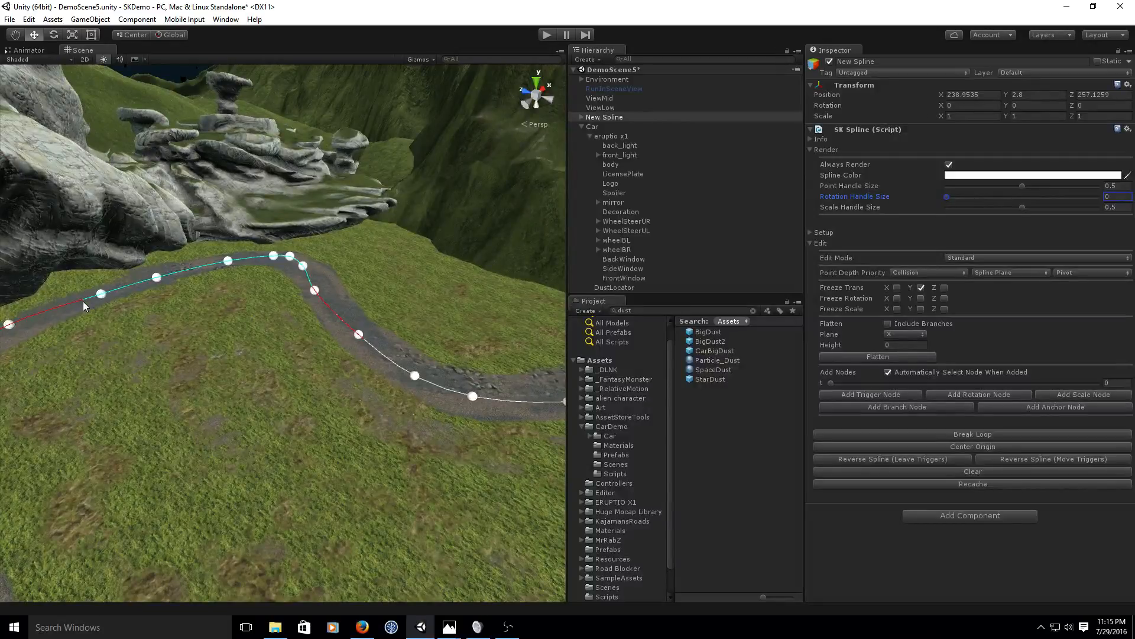
scroll(74, 326, "down", 1)
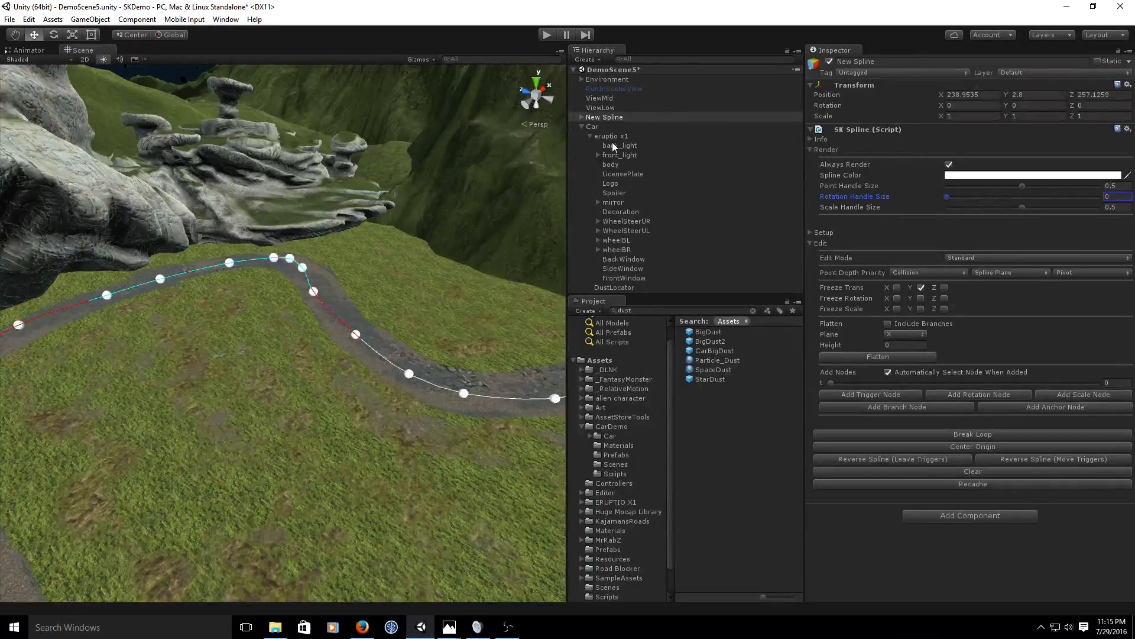
Collapse the Car hierarchy and add a trigger node to New Spline at t 0.446, ahead of the bend.
left_click(582, 127)
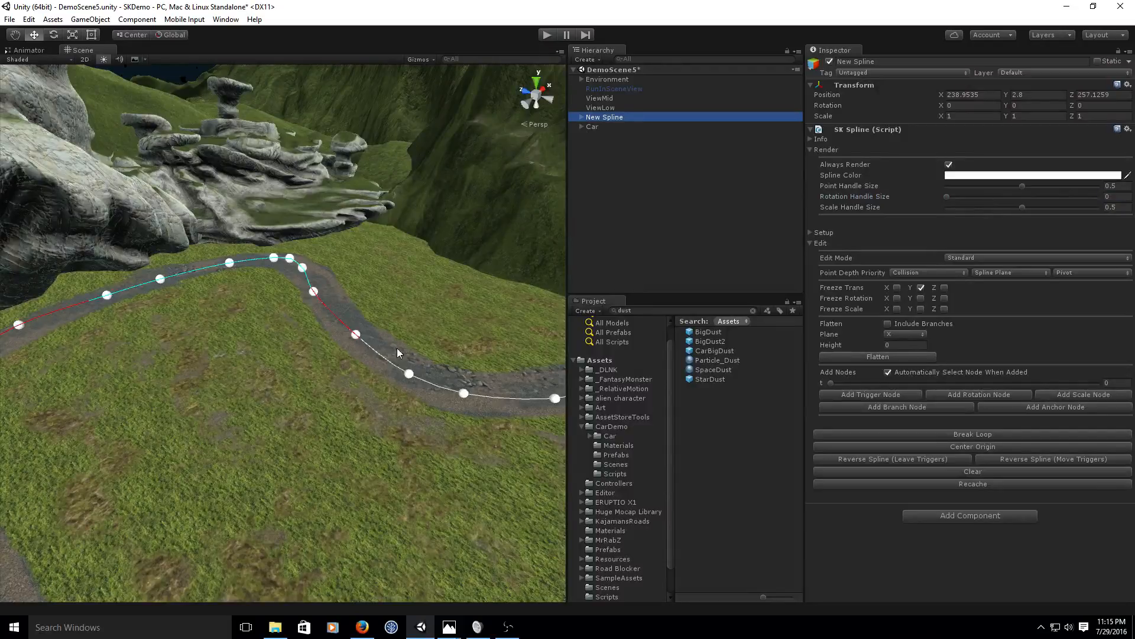
left_click_drag(165, 449, 397, 400, "alt")
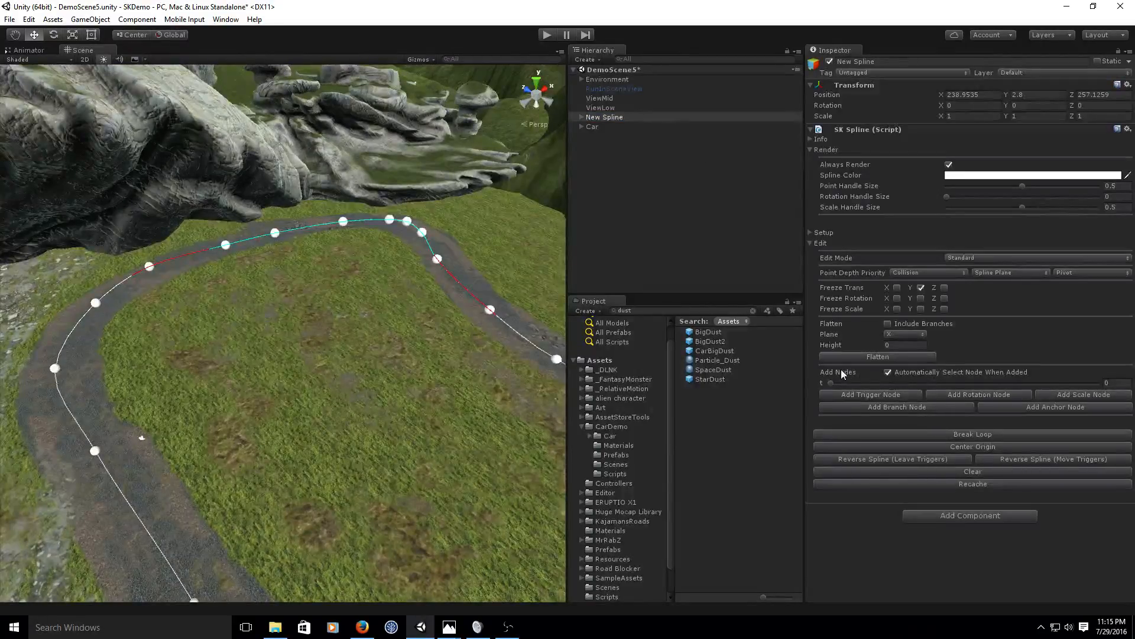
left_click_drag(831, 385, 948, 423)
left_click_drag(948, 422, 949, 422)
left_click(859, 394)
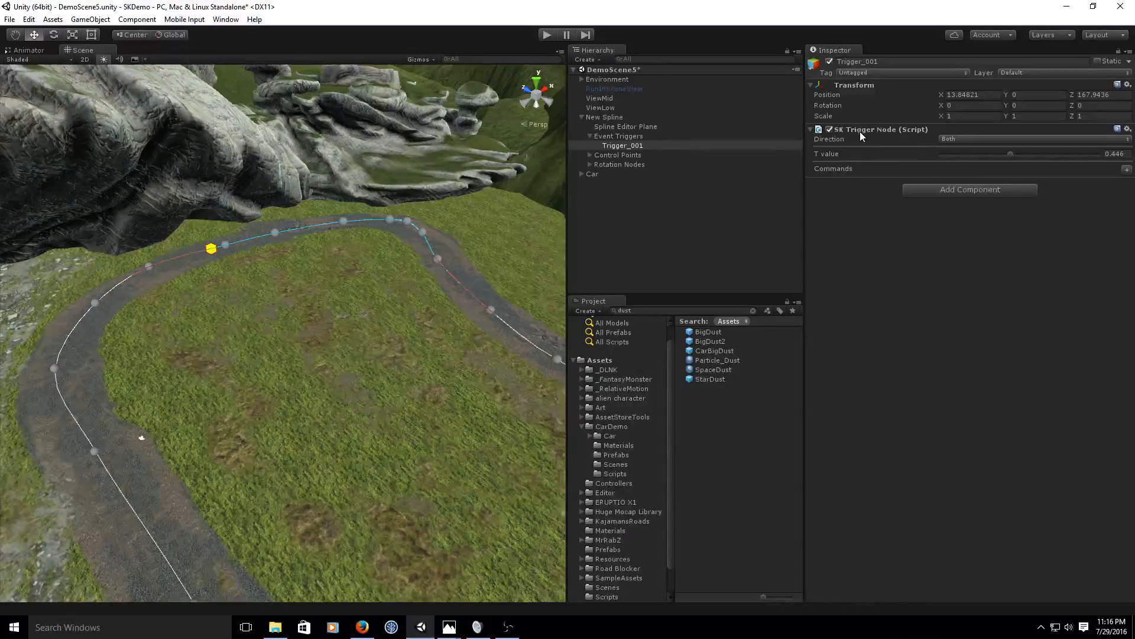
Review the trigger node's direction options, keeping Both, and try shifting its T value before restoring it to 0.446.
left_click(973, 139)
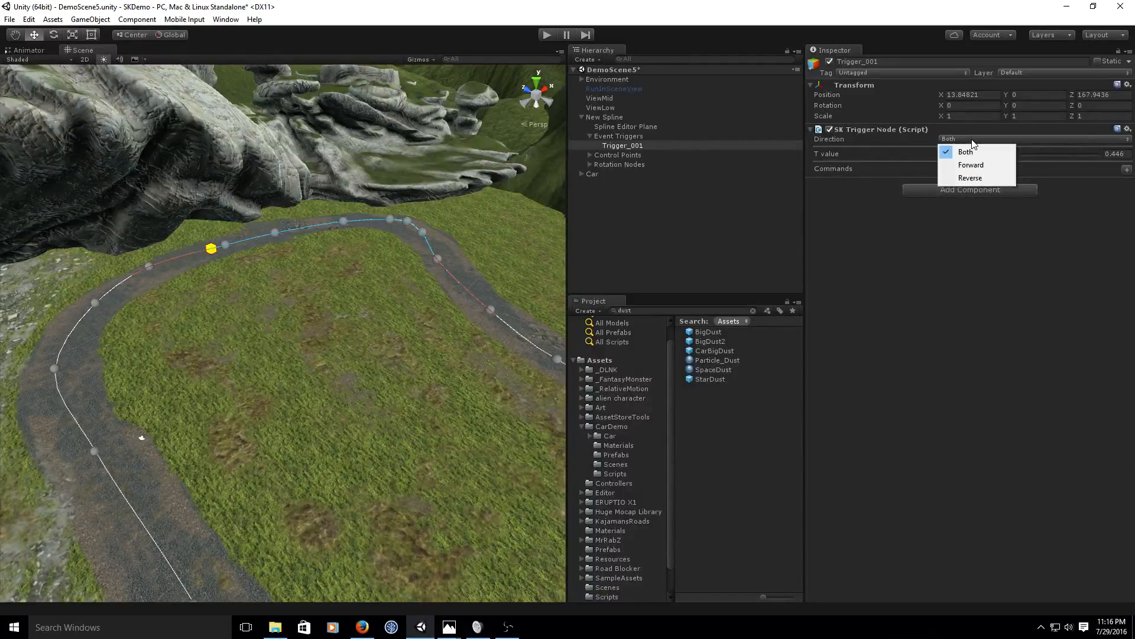
left_click(969, 152)
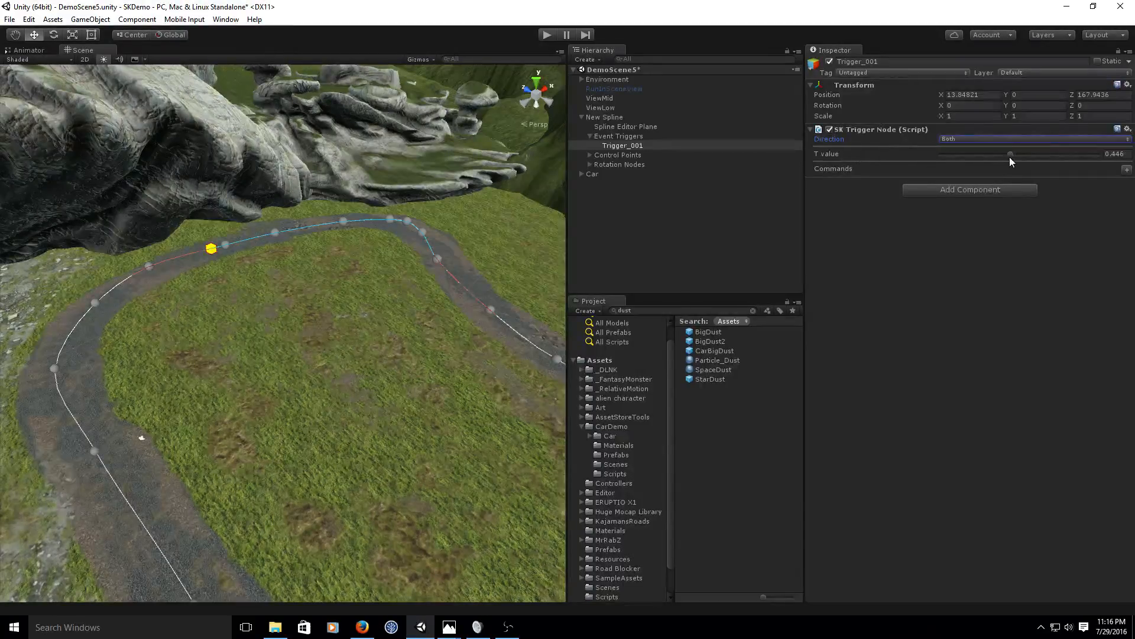
left_click_drag(1010, 154, 1016, 171)
left_click_drag(1013, 168, 1011, 167)
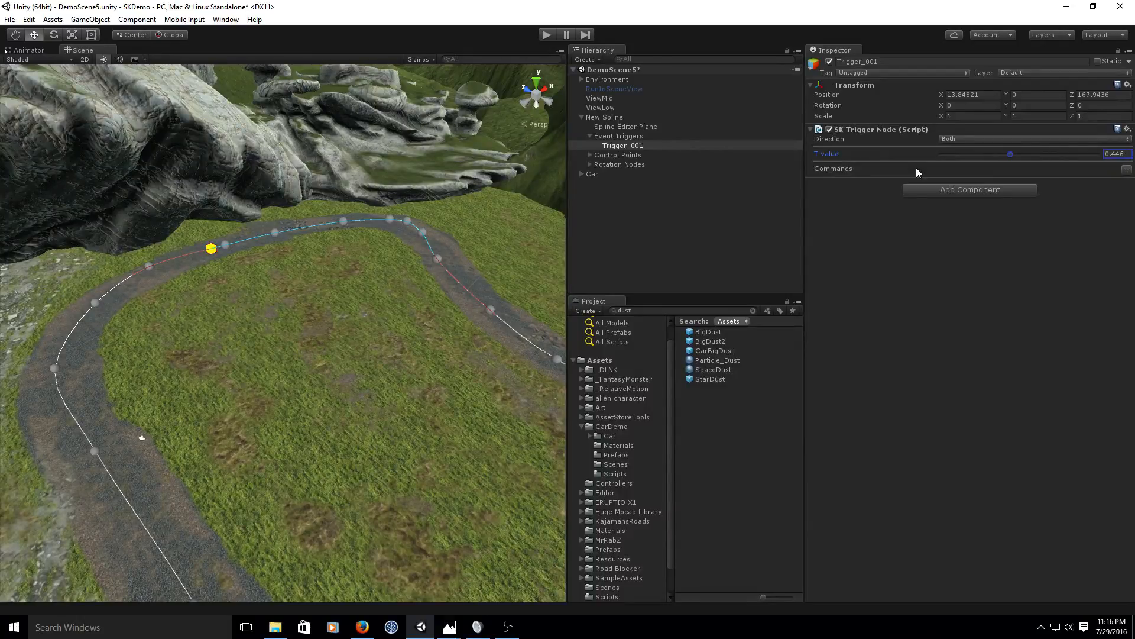
Add a command to the trigger node and set its ID to Set Speed.
left_click(1126, 170)
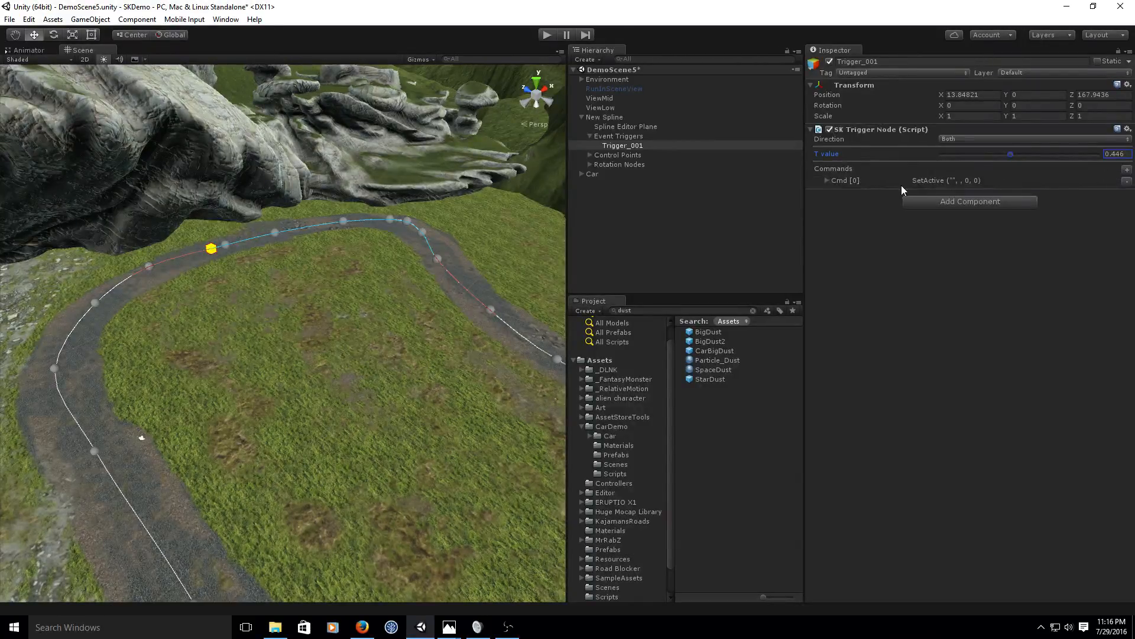
left_click(828, 181)
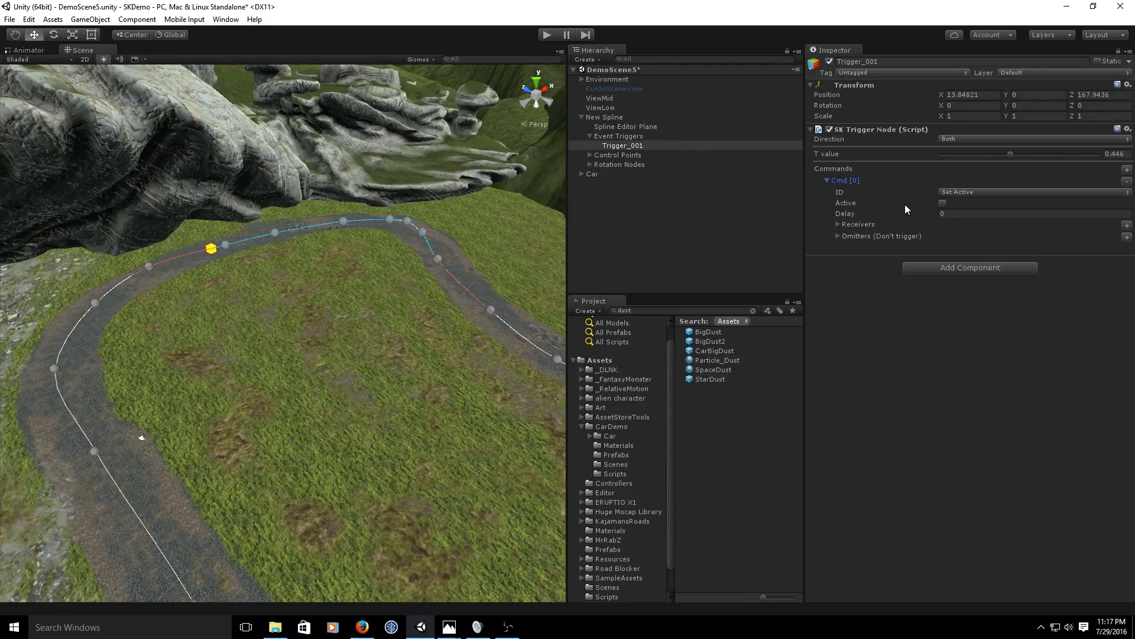
left_click(1002, 193)
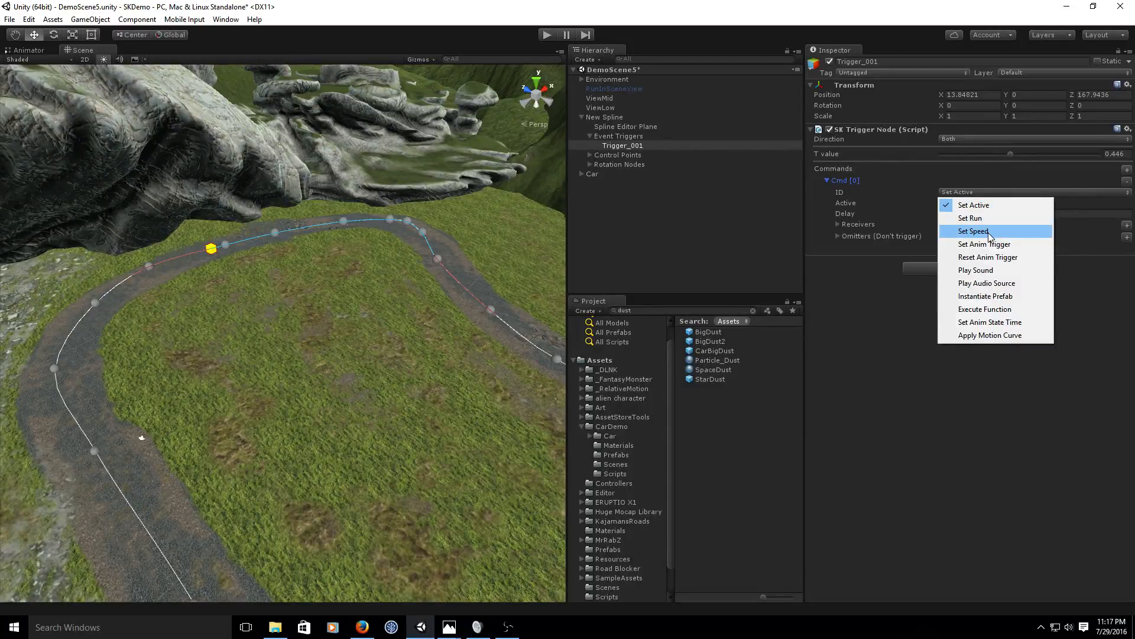
left_click(992, 231)
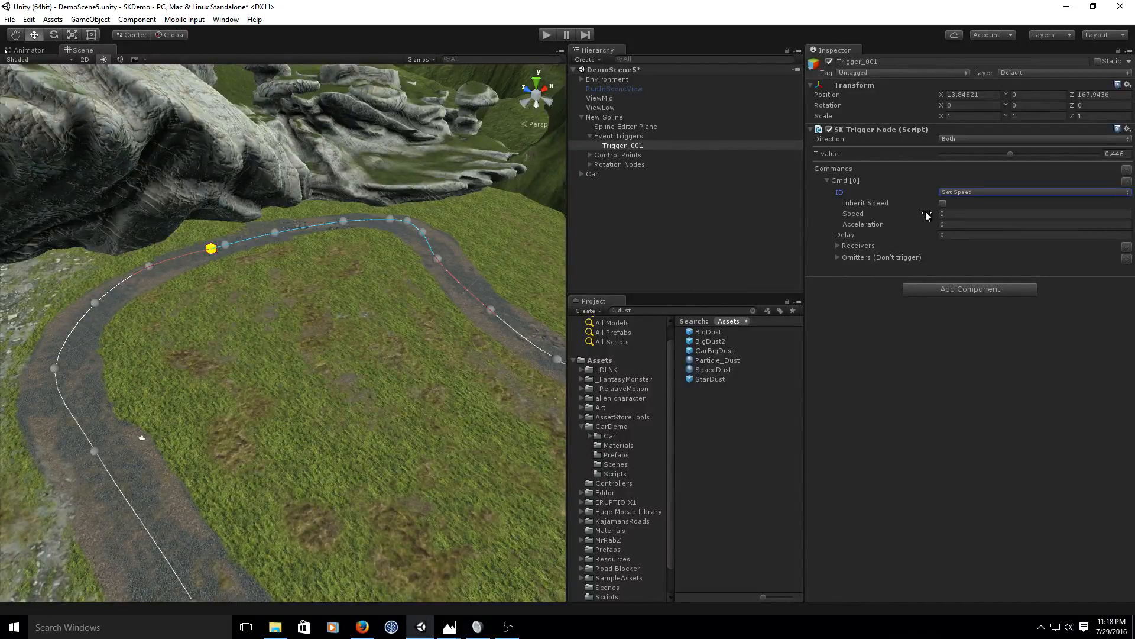
Enable Inherit Speed for the Set Speed command, with an acceleration of -100 and a minimum speed of 60.
left_click(942, 203)
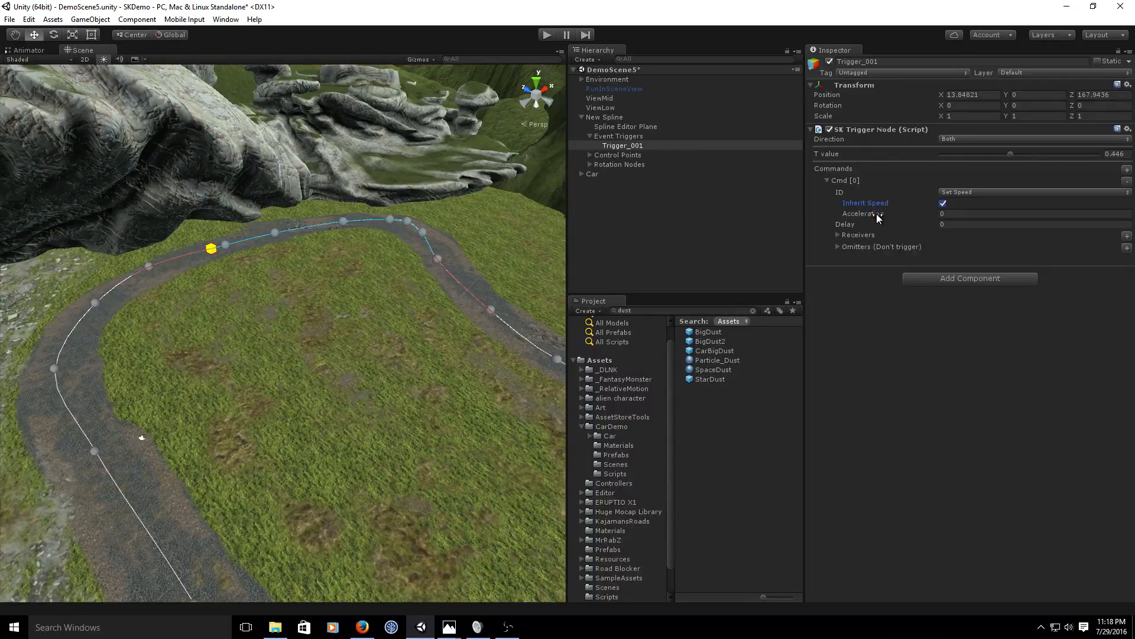
left_click(948, 214)
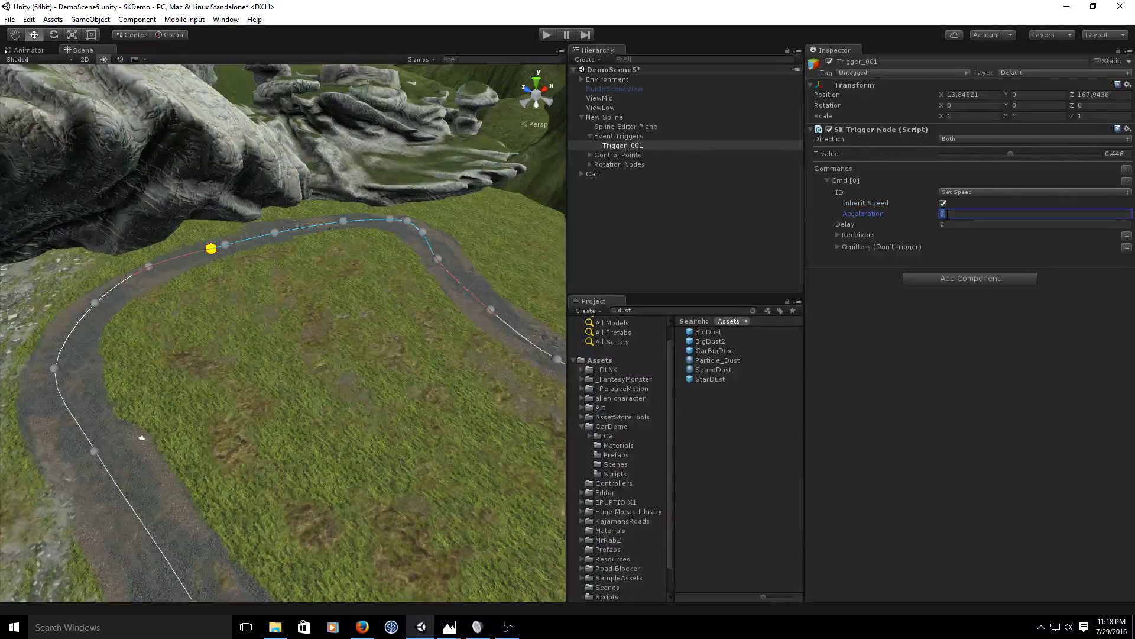
type("-100")
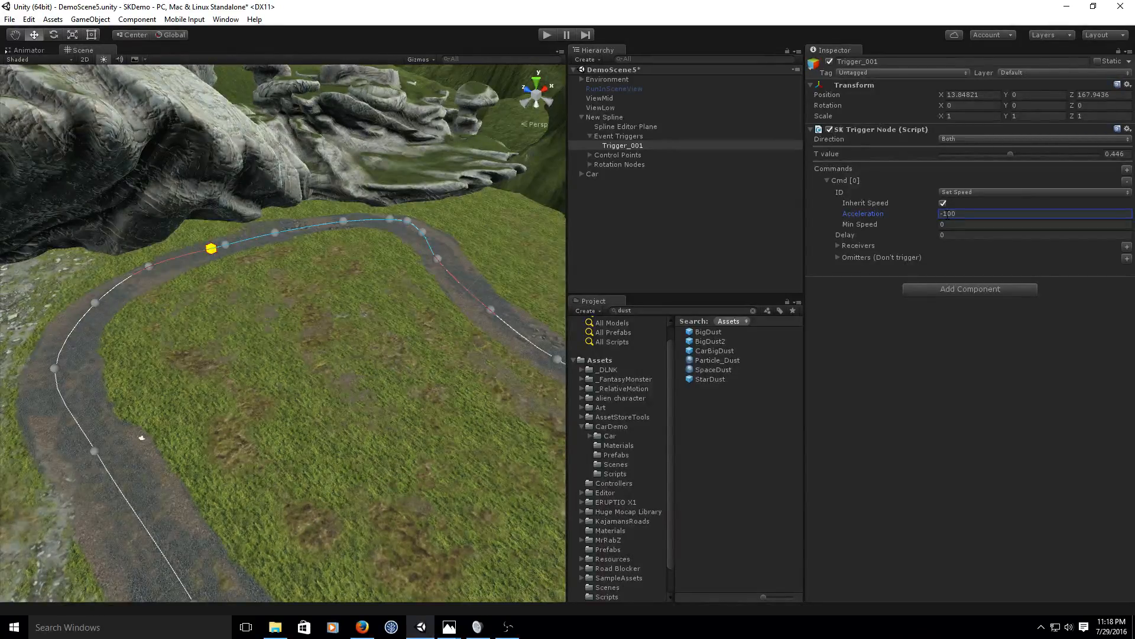
left_click(946, 225)
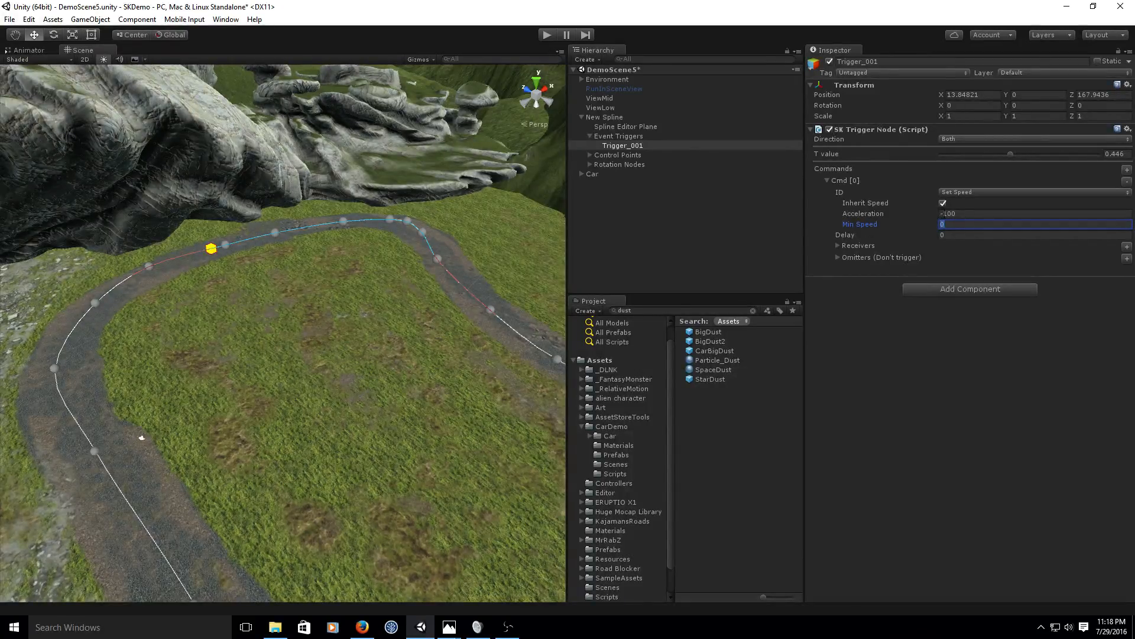
left_click(945, 213)
key("Left")
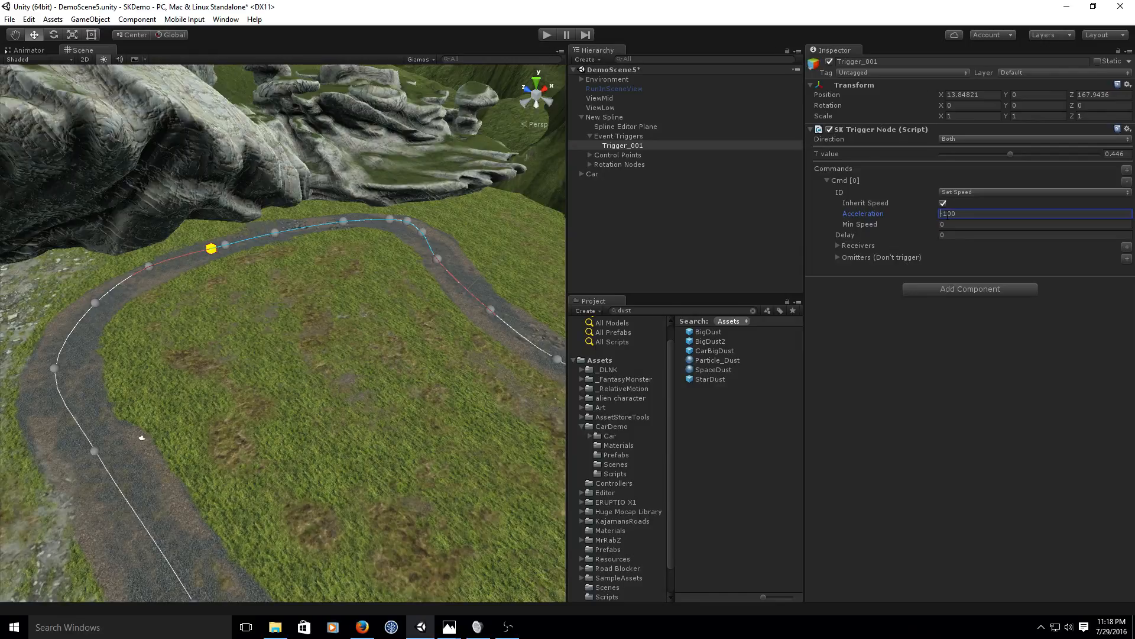
key("Delete")
type("-")
left_click(956, 223)
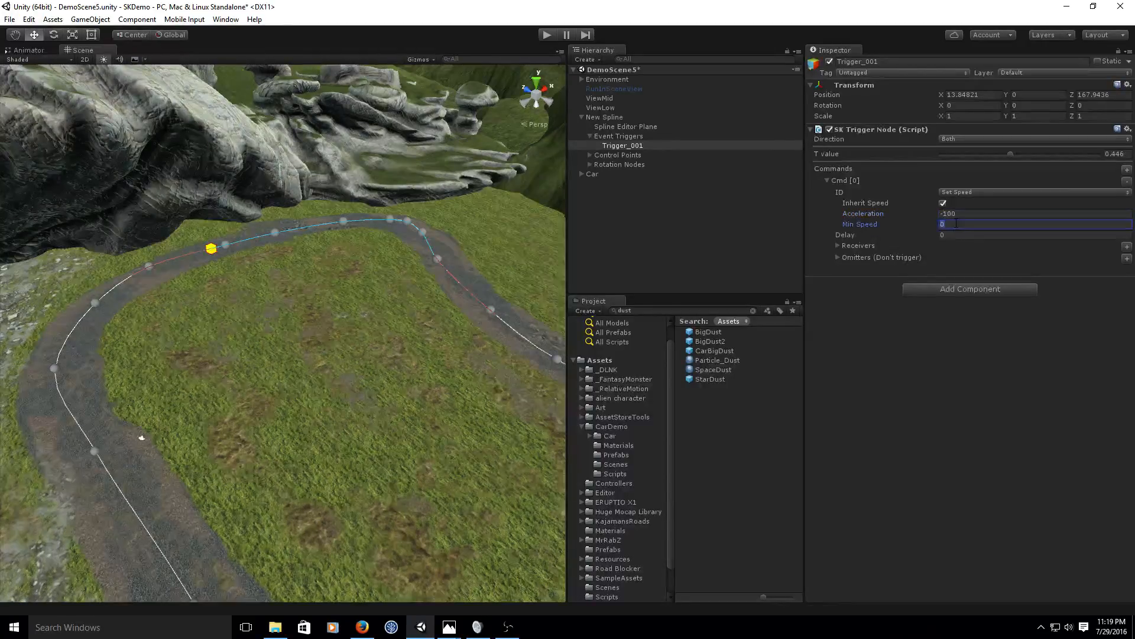
type("60")
Activate the RunInSceneView object and play the scene to test the car's speed change at the trigger, stopping playback at the end.
left_click(610, 89)
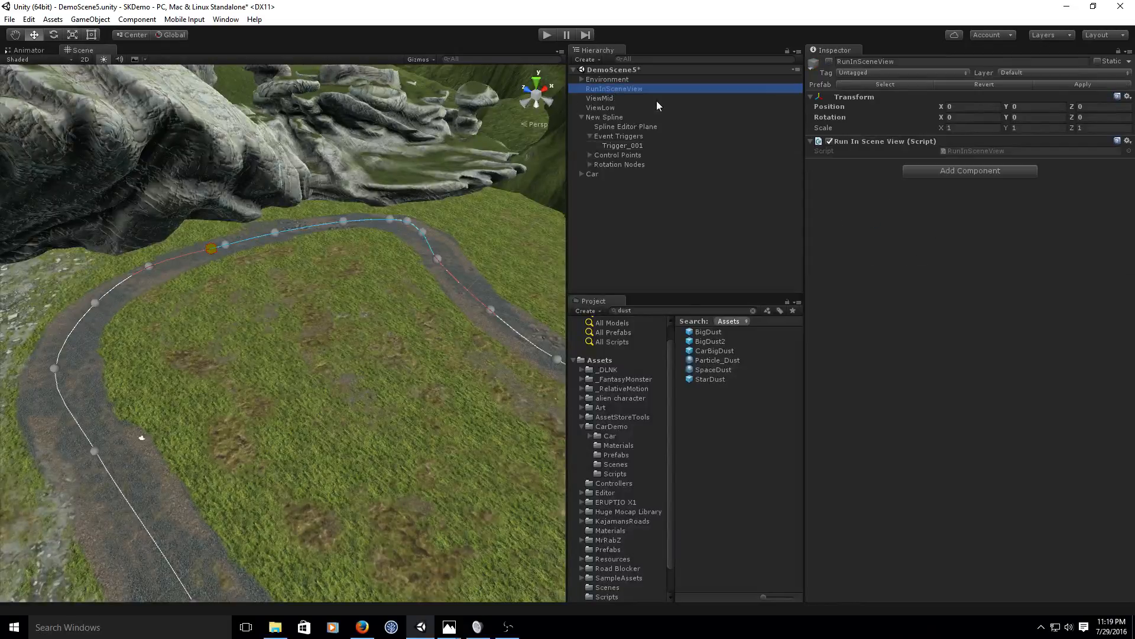
left_click(830, 62)
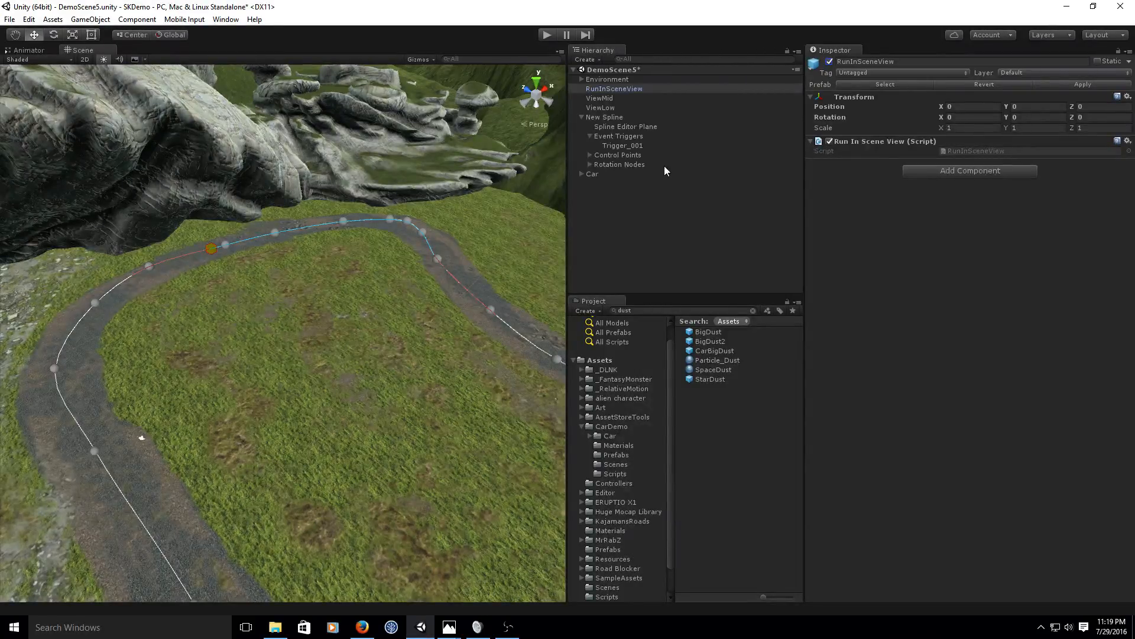
left_click(547, 34)
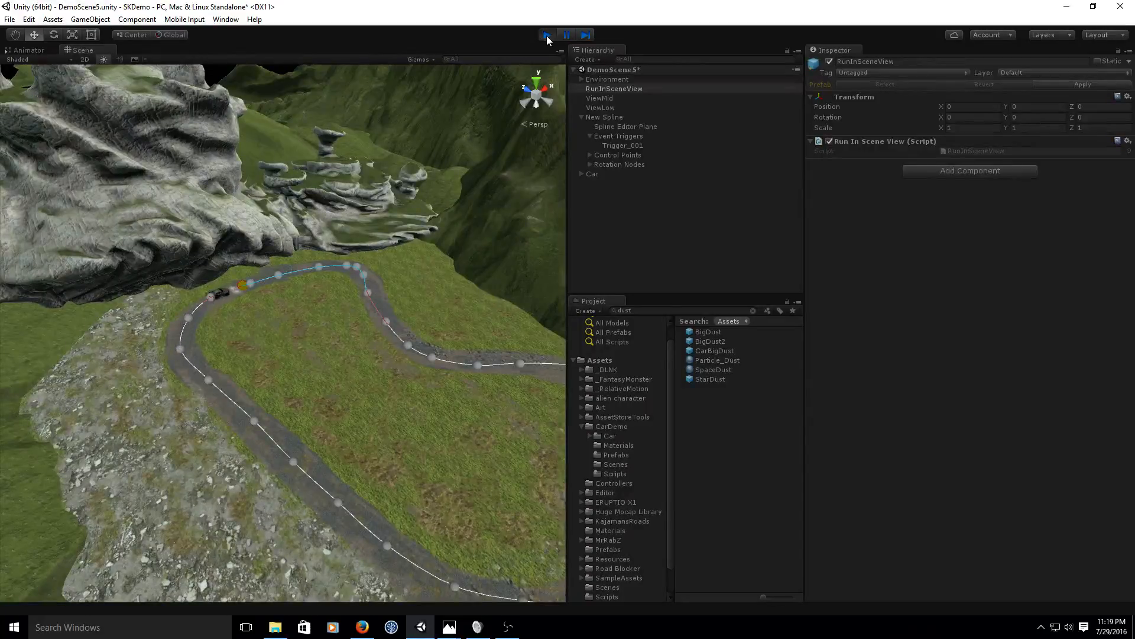
left_click(546, 36)
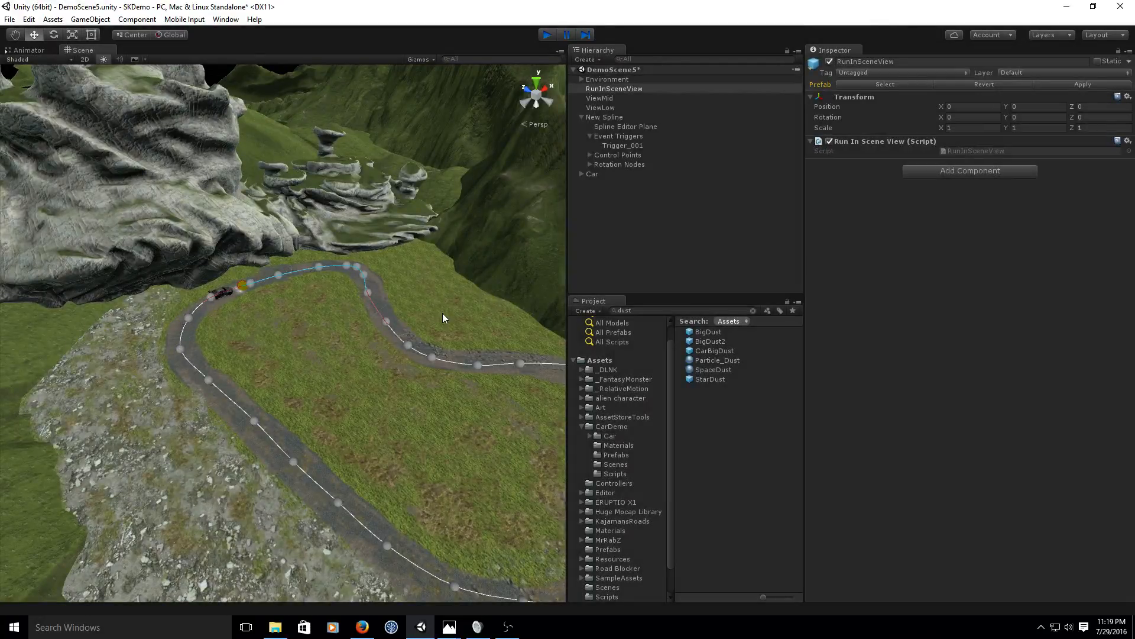
Add a second trigger node to New Spline at t 0.57, at the far end of the bend.
left_click(620, 118)
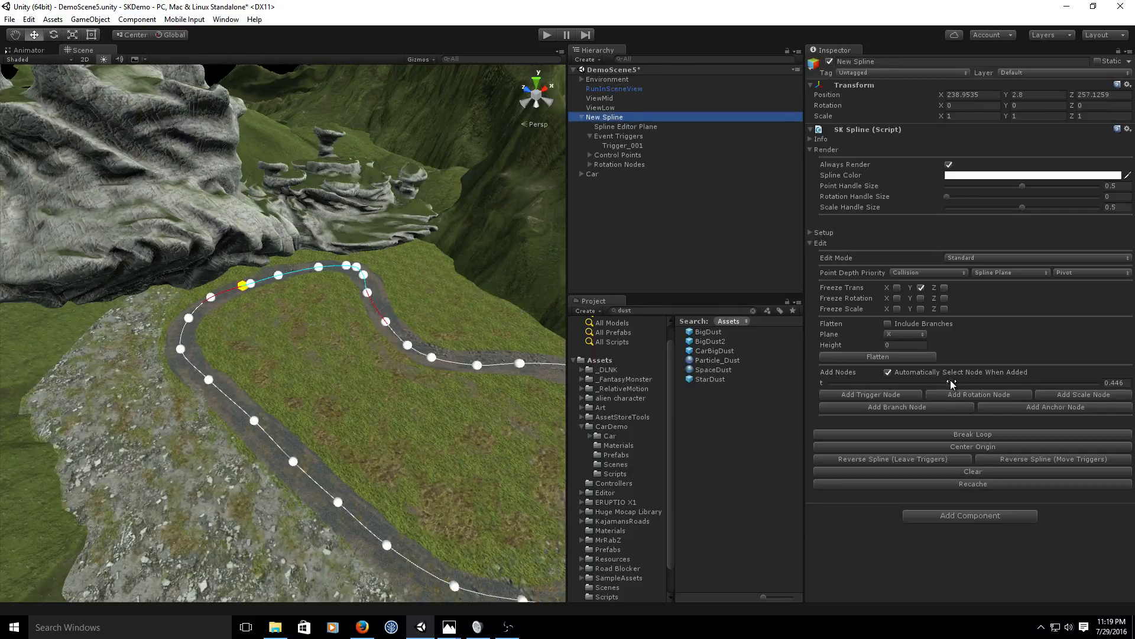
left_click_drag(950, 383, 970, 387)
left_click_drag(974, 391, 982, 391)
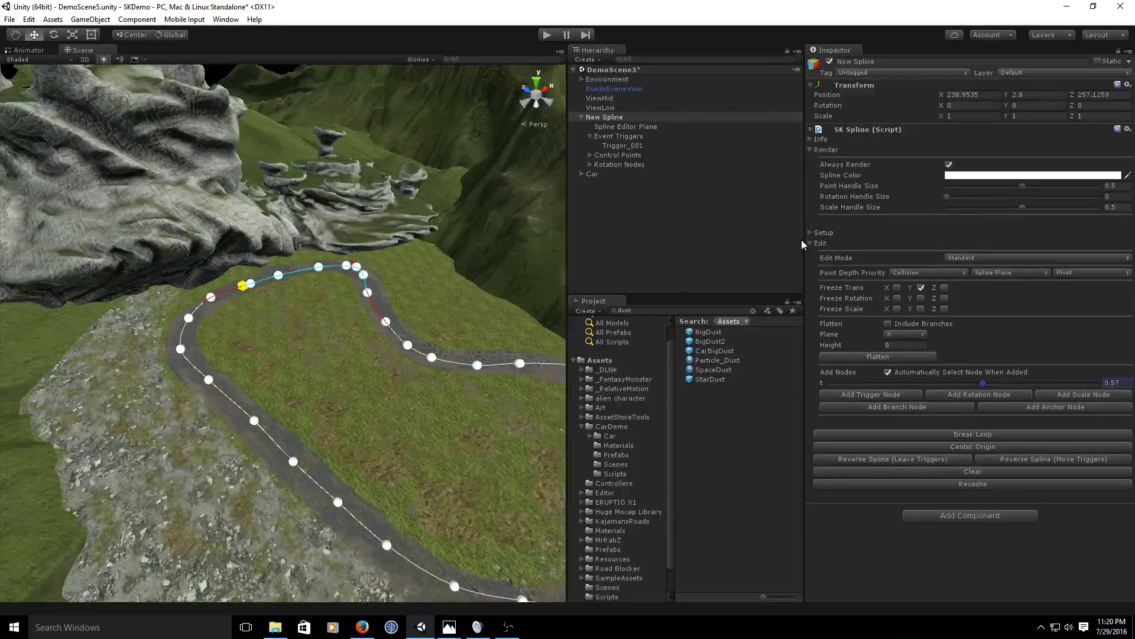
left_click(868, 395)
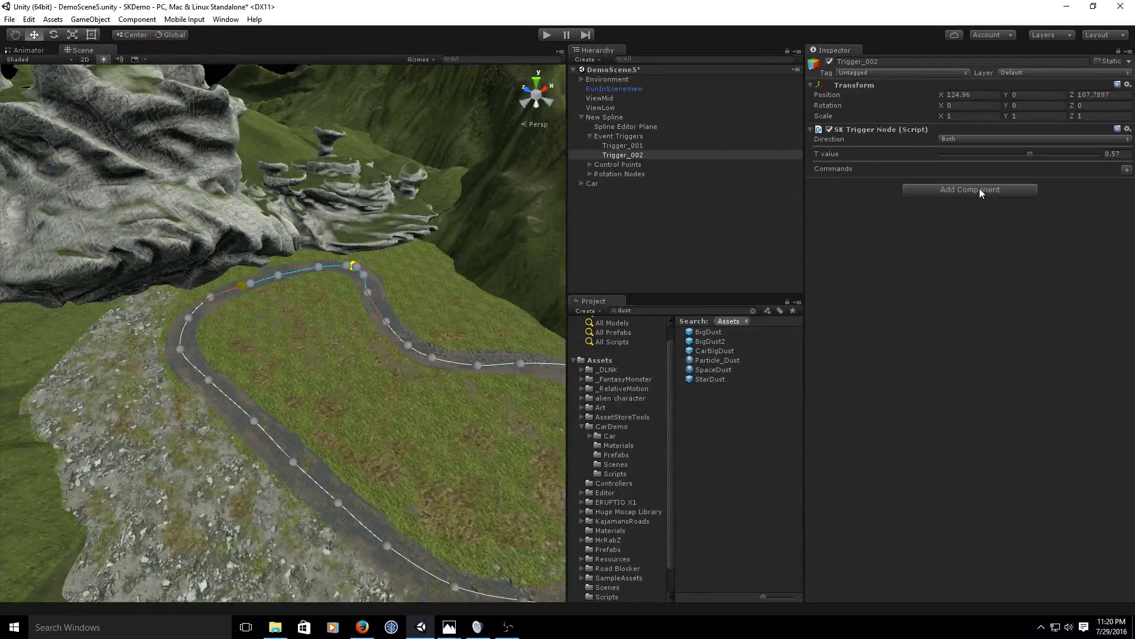
Add a command to the second trigger node and set its ID to Set Speed.
left_click(1126, 170)
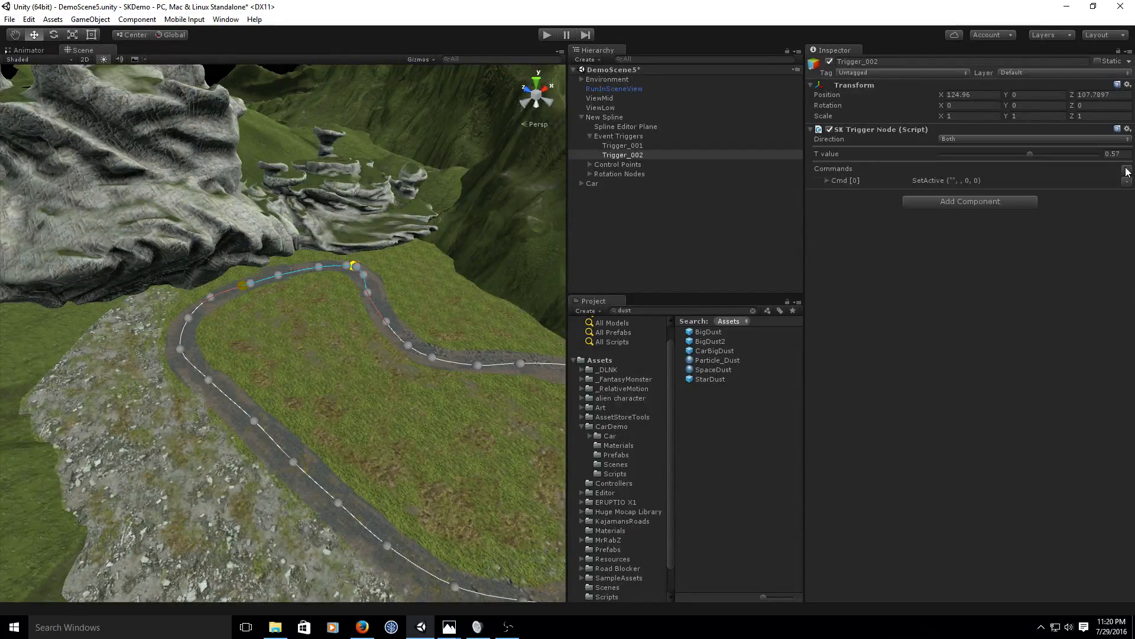
left_click(827, 181)
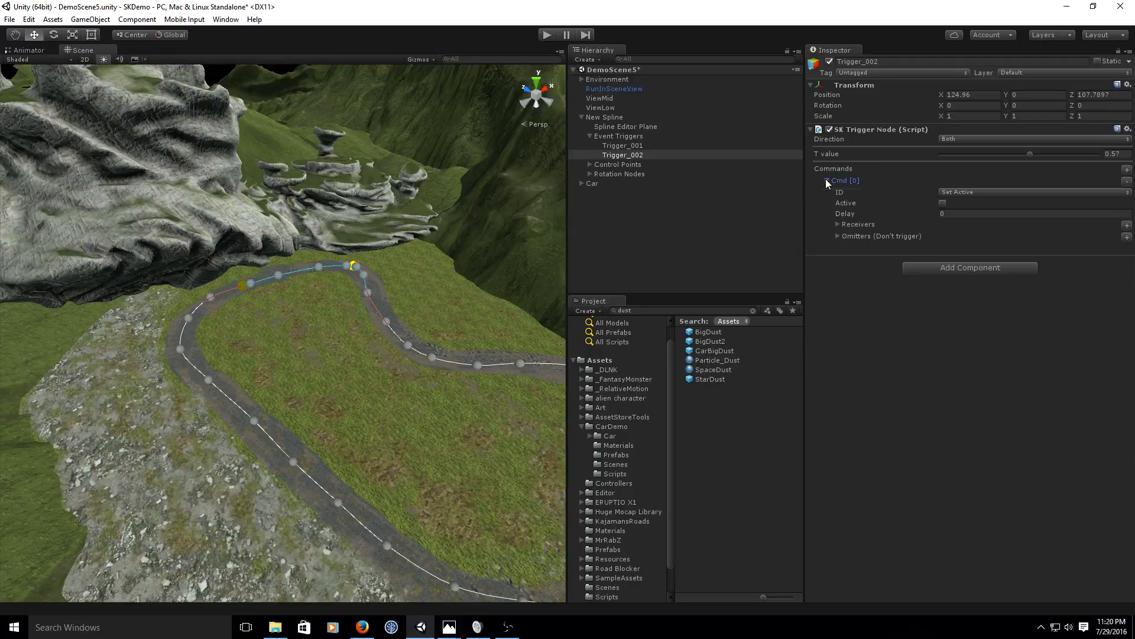
left_click(985, 192)
left_click(983, 230)
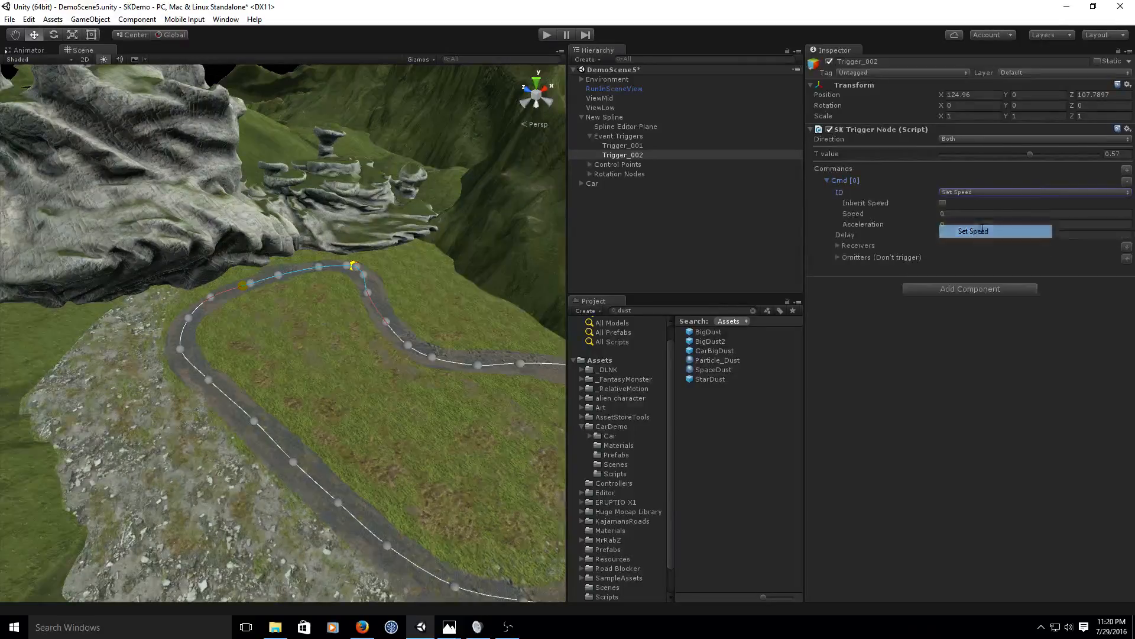
Try a speed of 100 and an acceleration of 135 for the second trigger's Set Speed command.
left_click(948, 213)
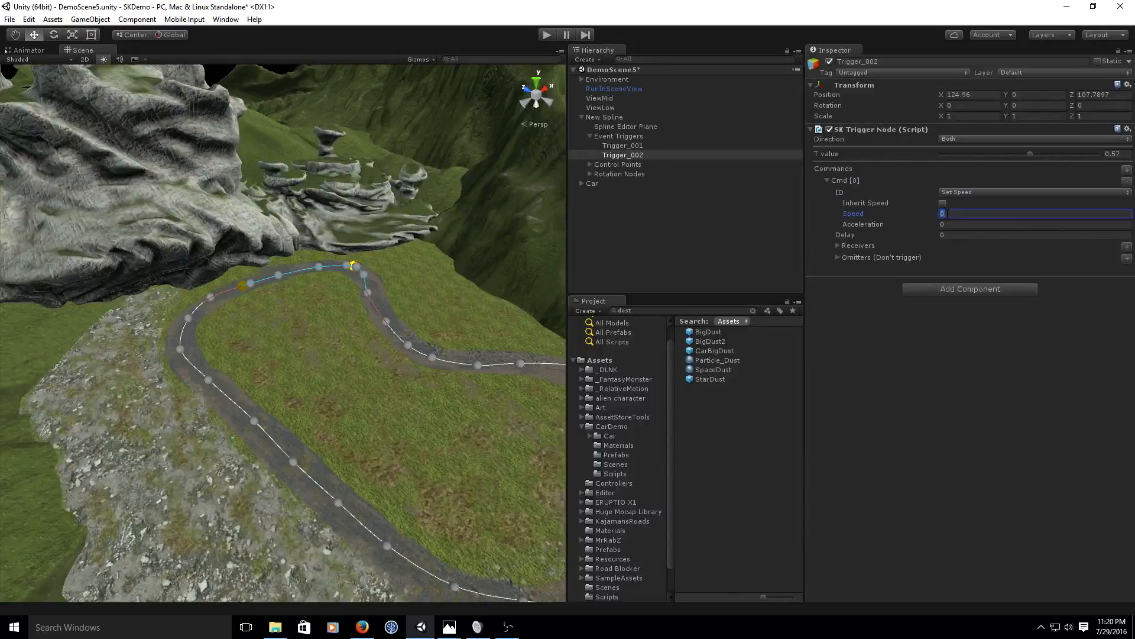
type("100")
left_click(946, 226)
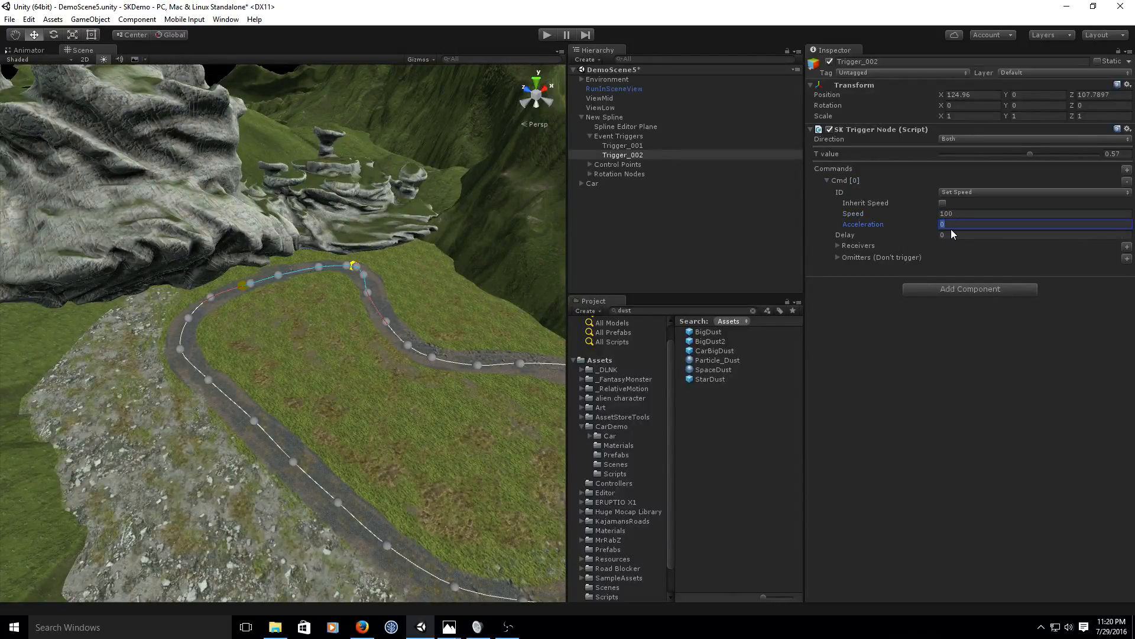
type("135")
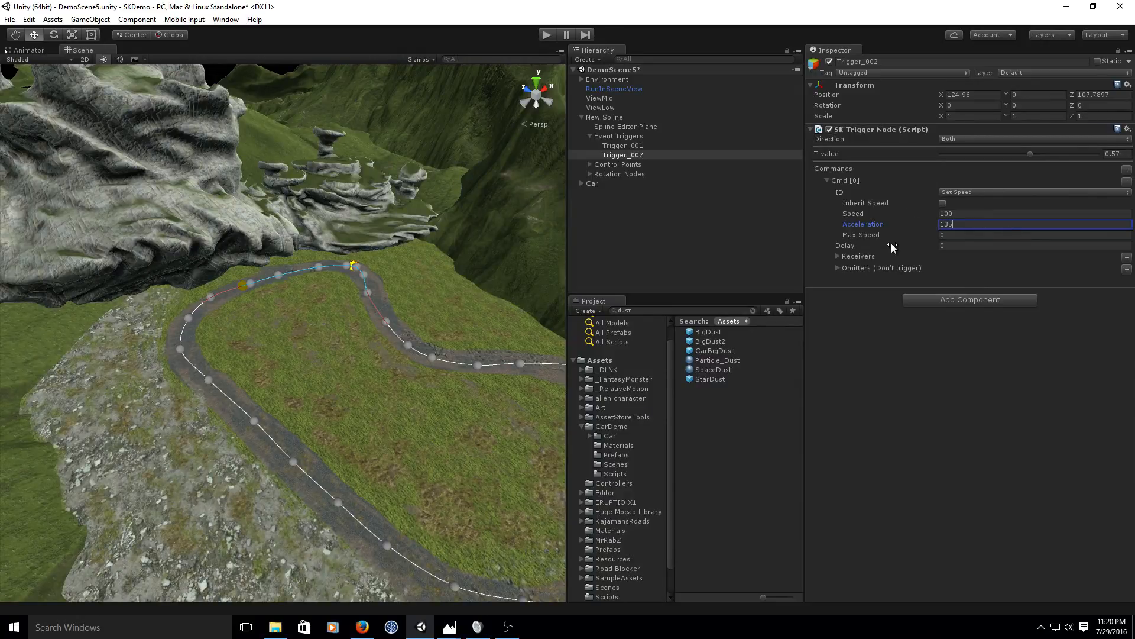
Enable Inherit Speed for the second trigger's command, with an acceleration of 100 and a maximum speed of 135.
left_click(943, 204)
left_click(960, 214)
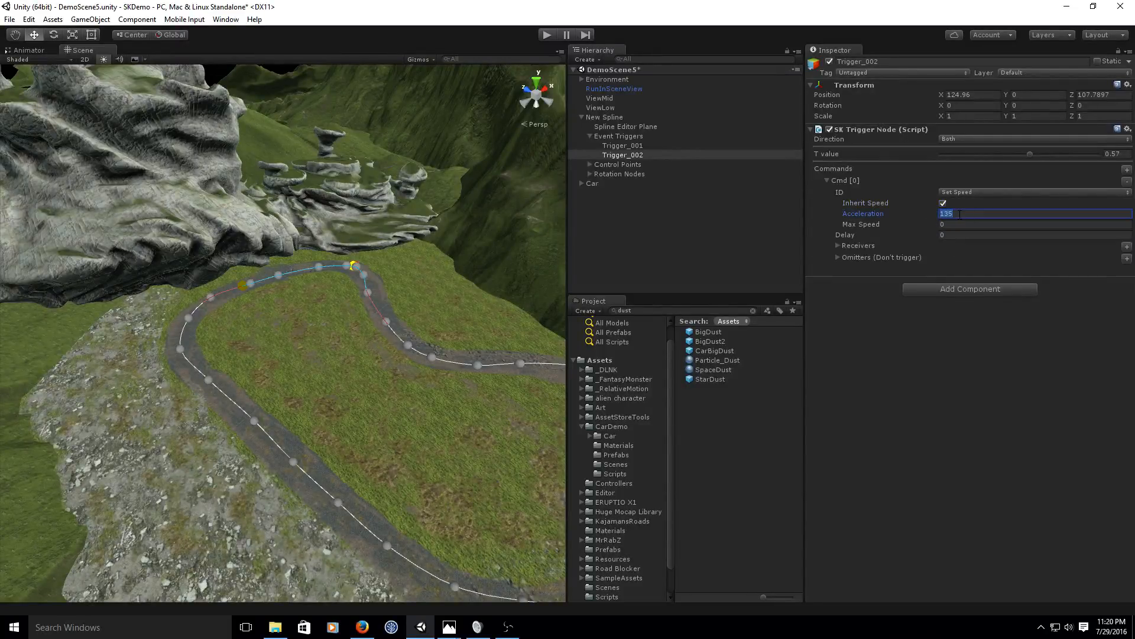
type("100")
key("Tab")
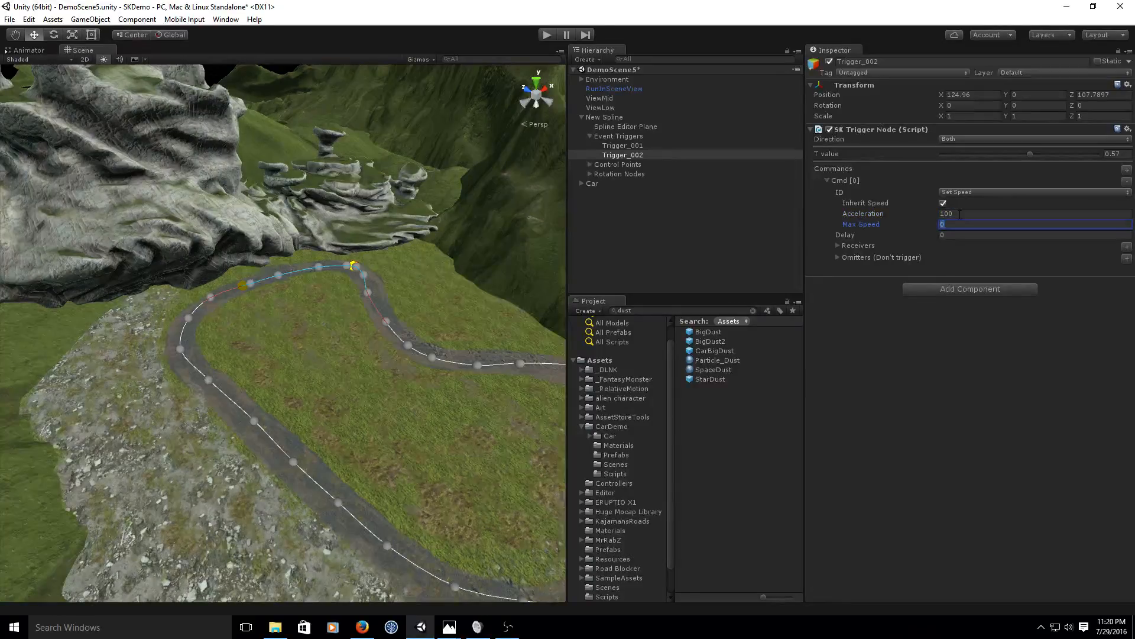
type("135")
Play the scene to test the car slowing down and speeding up at the two triggers, and stop playback.
left_click(547, 35)
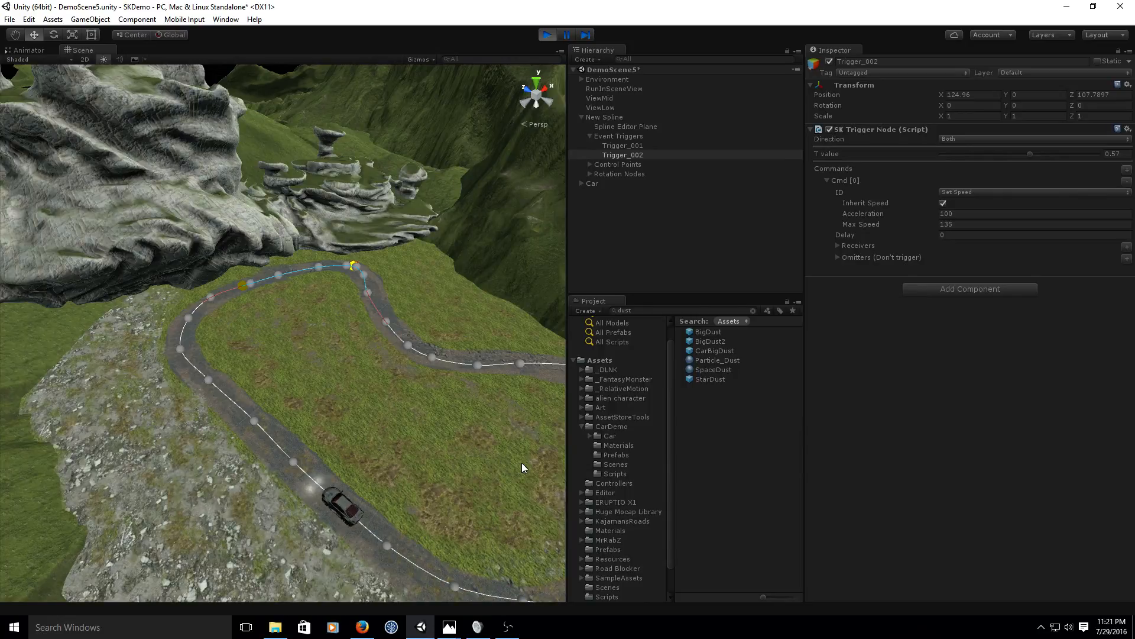
middle_click_drag(524, 462, 450, 404)
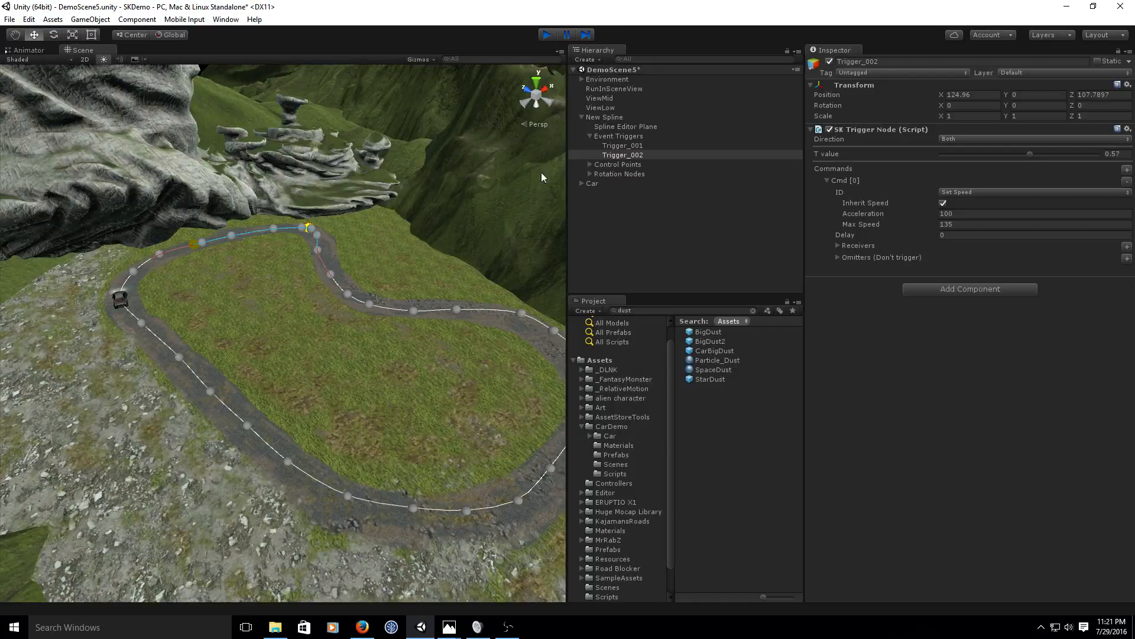
left_click(547, 34)
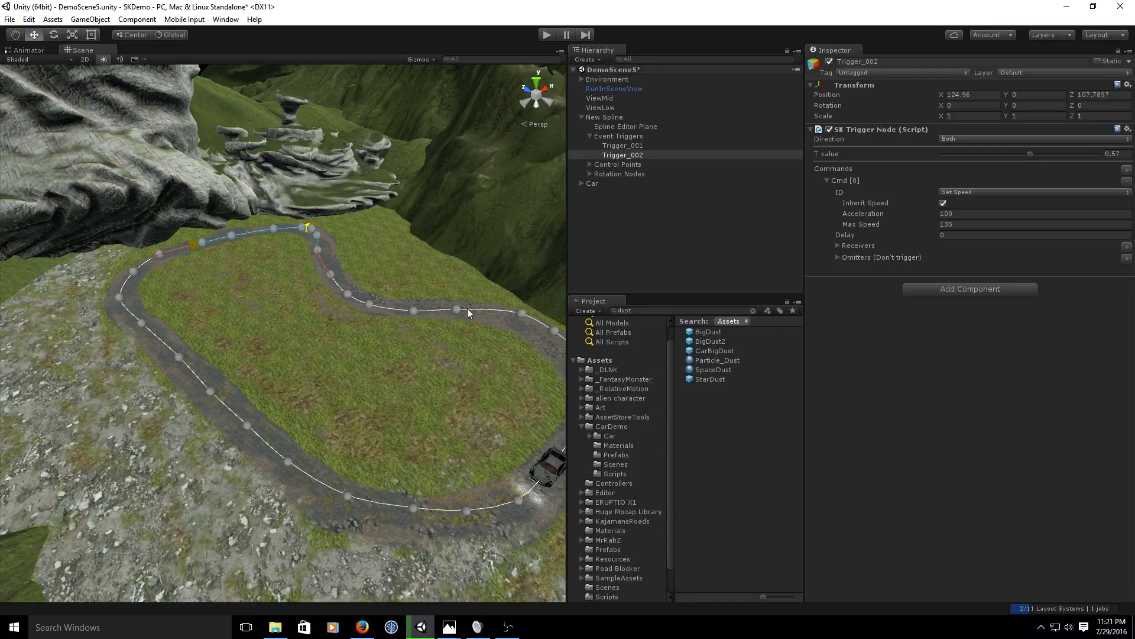
Replay the scene with the whole track in view, watching the Car's Speed, Acceleration and Max Speed values, and stop playback.
middle_click_drag(448, 364, 385, 318)
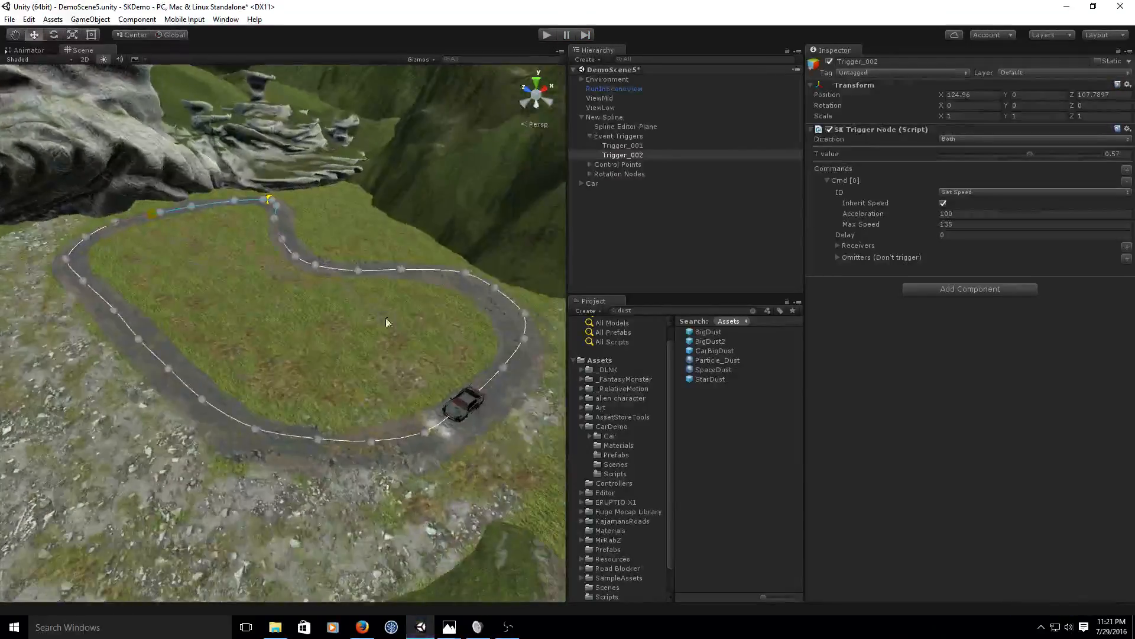
left_click(545, 36)
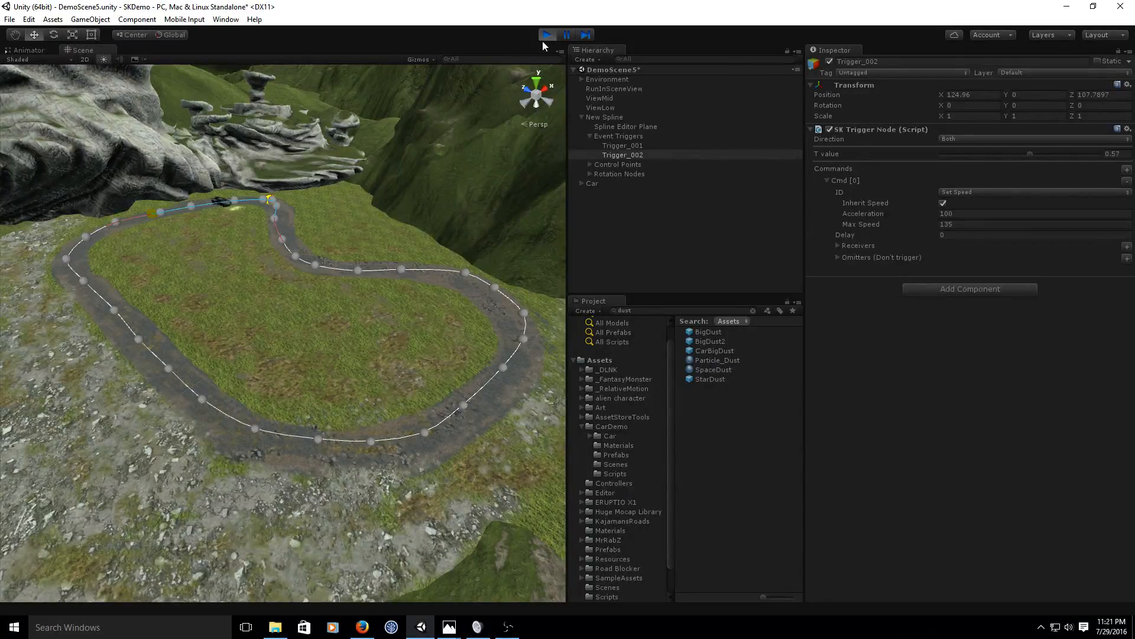
left_click(594, 183)
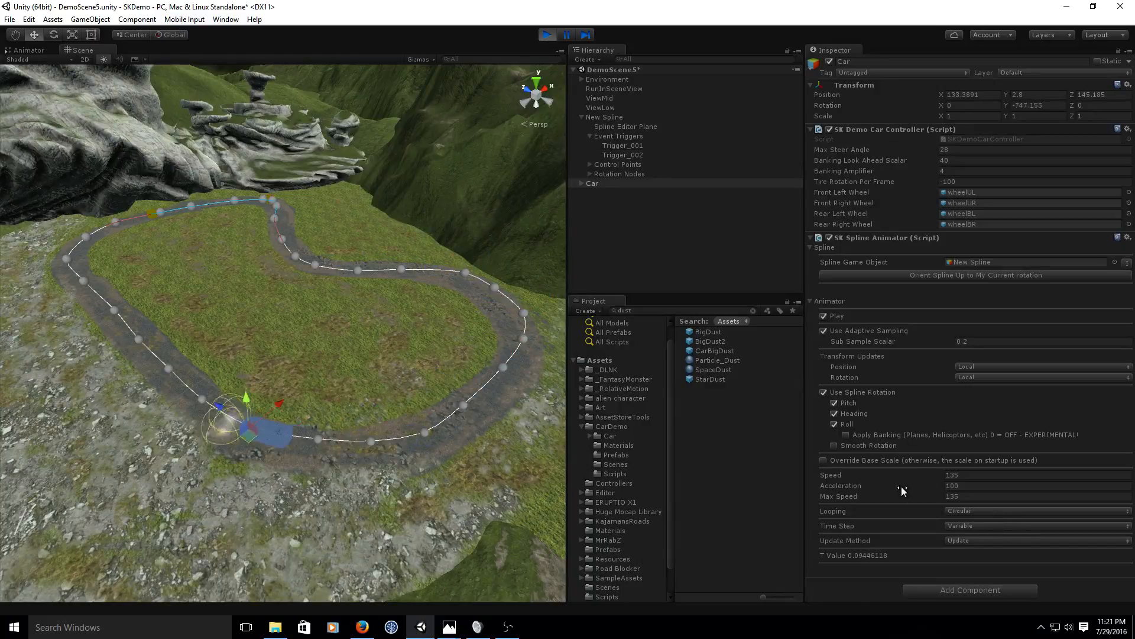
left_click_drag(881, 486, 833, 481)
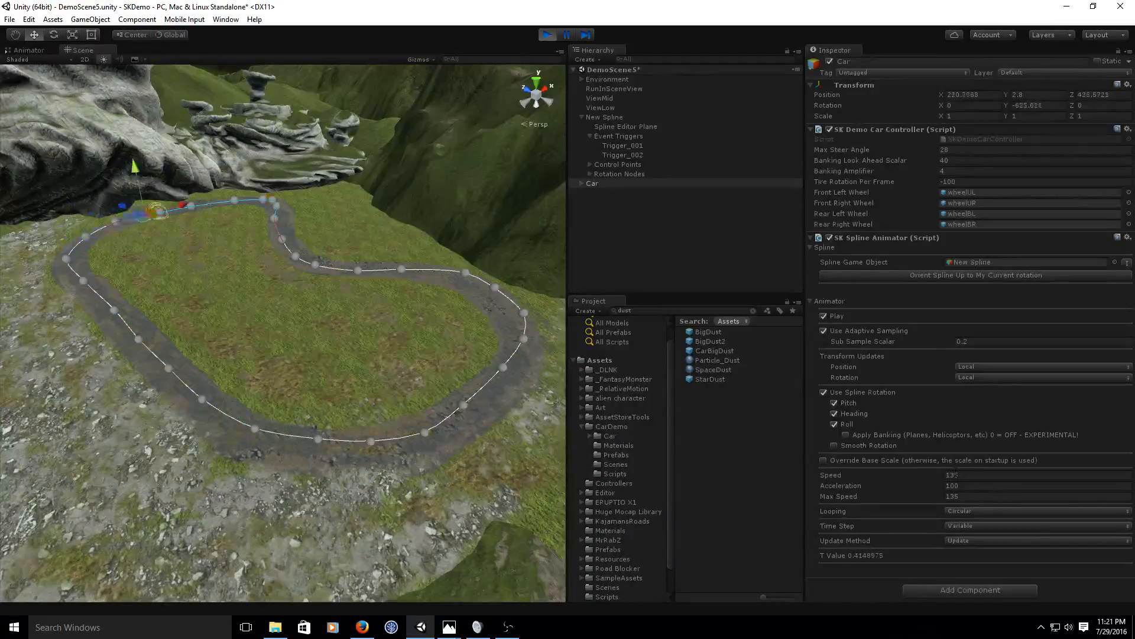
left_click(548, 35)
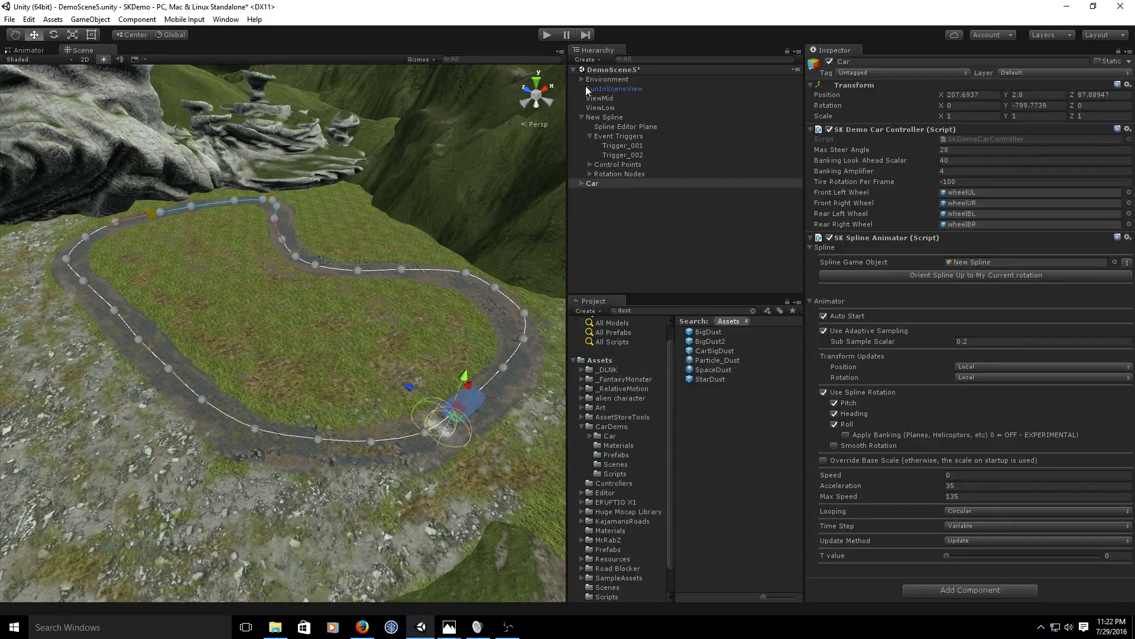
Add a second command to the first trigger node, Trigger_001, and set its ID to Instantiate Prefab.
left_click(579, 115)
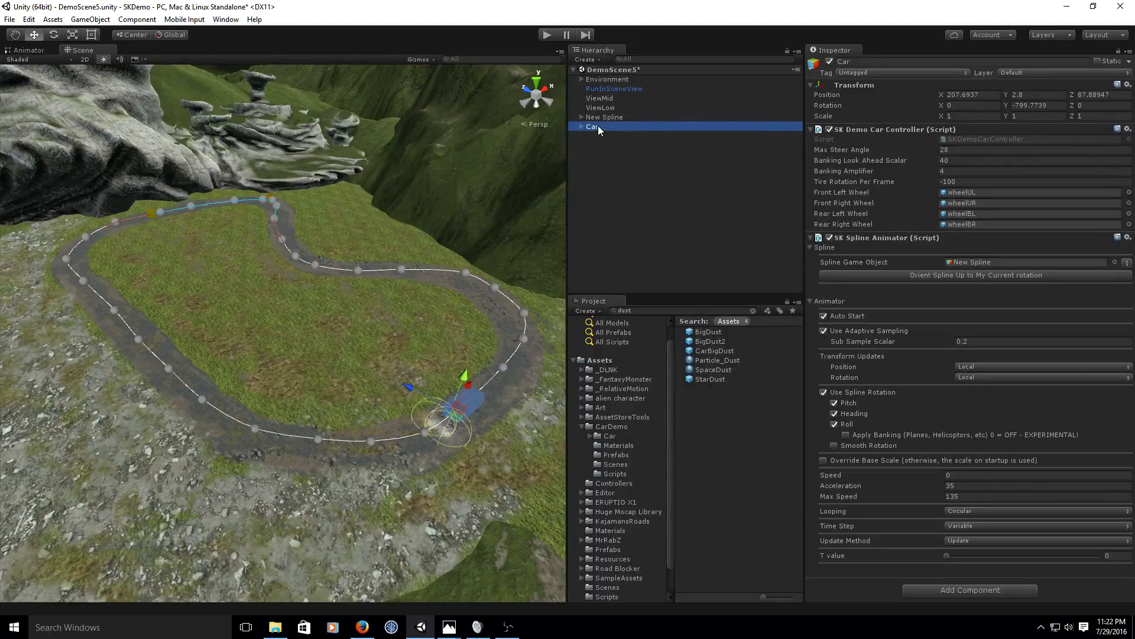
left_click(582, 117)
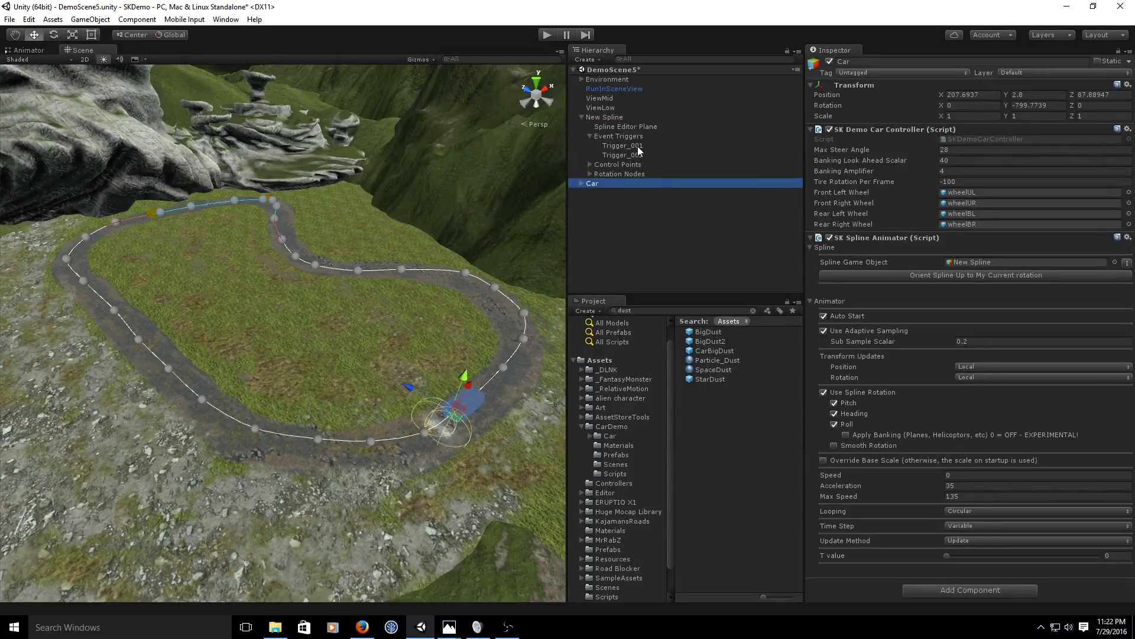
left_click(638, 148)
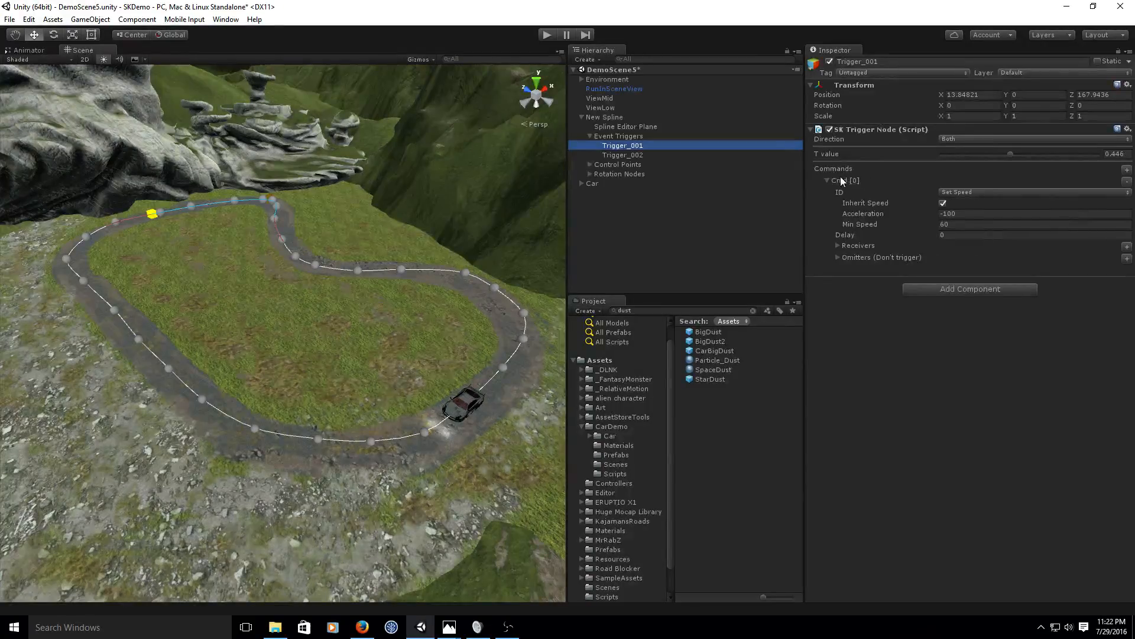
left_click(1127, 171)
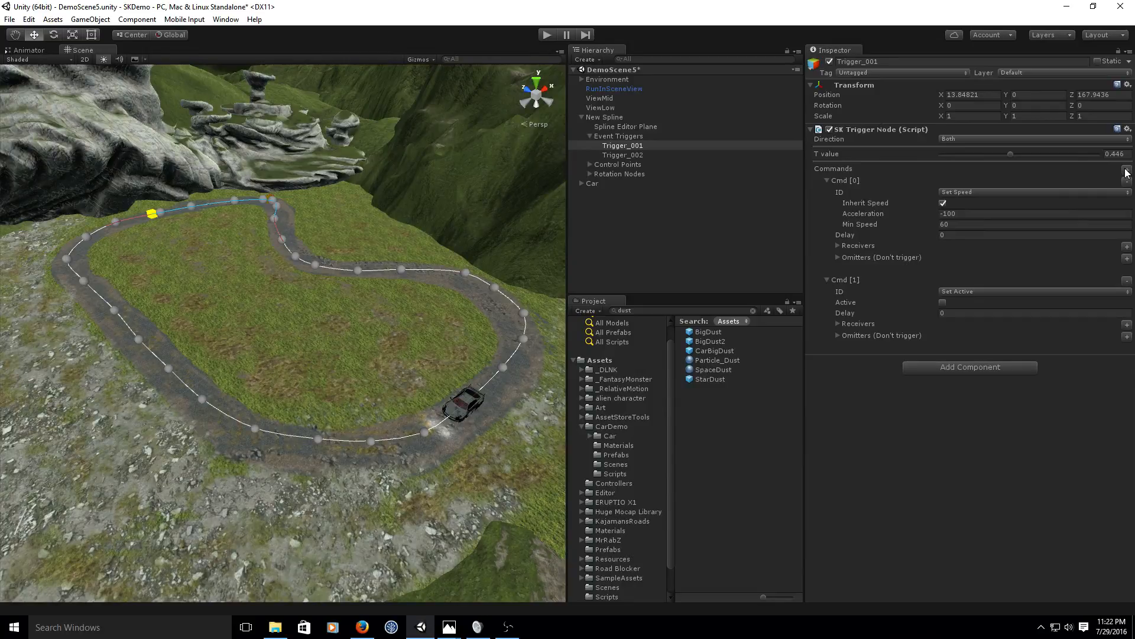
left_click(1127, 280)
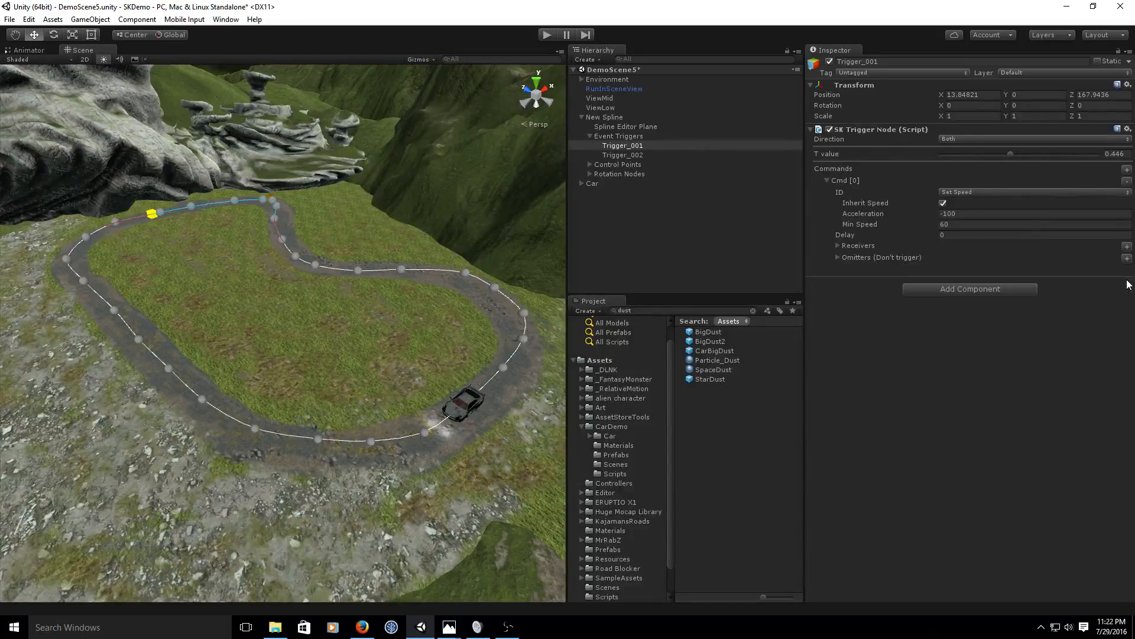
left_click(1127, 170)
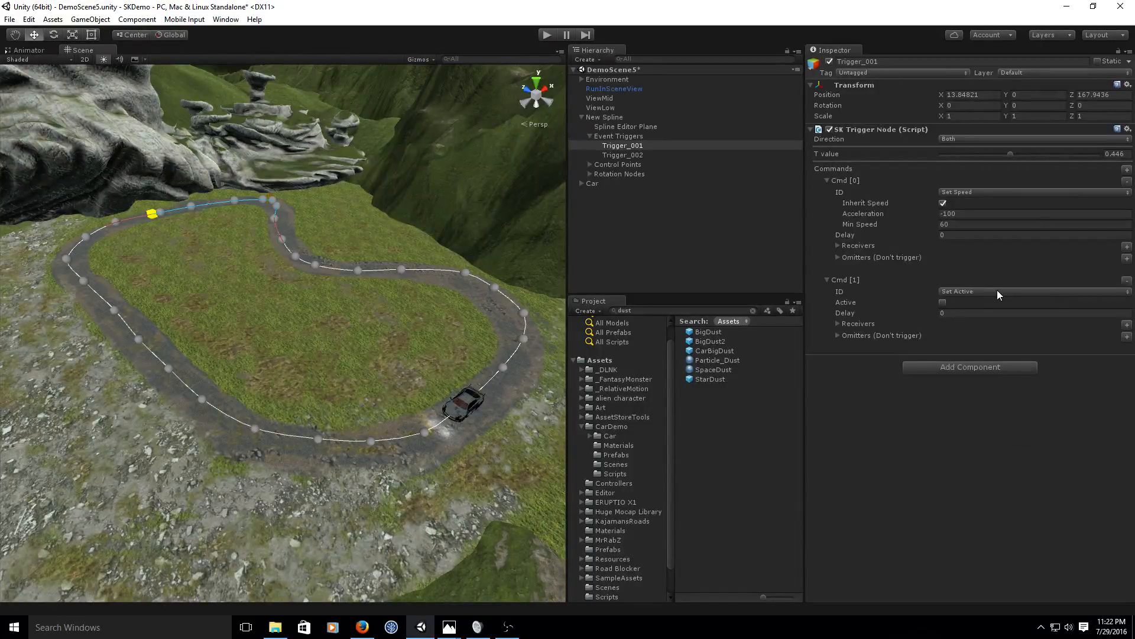
left_click(997, 291)
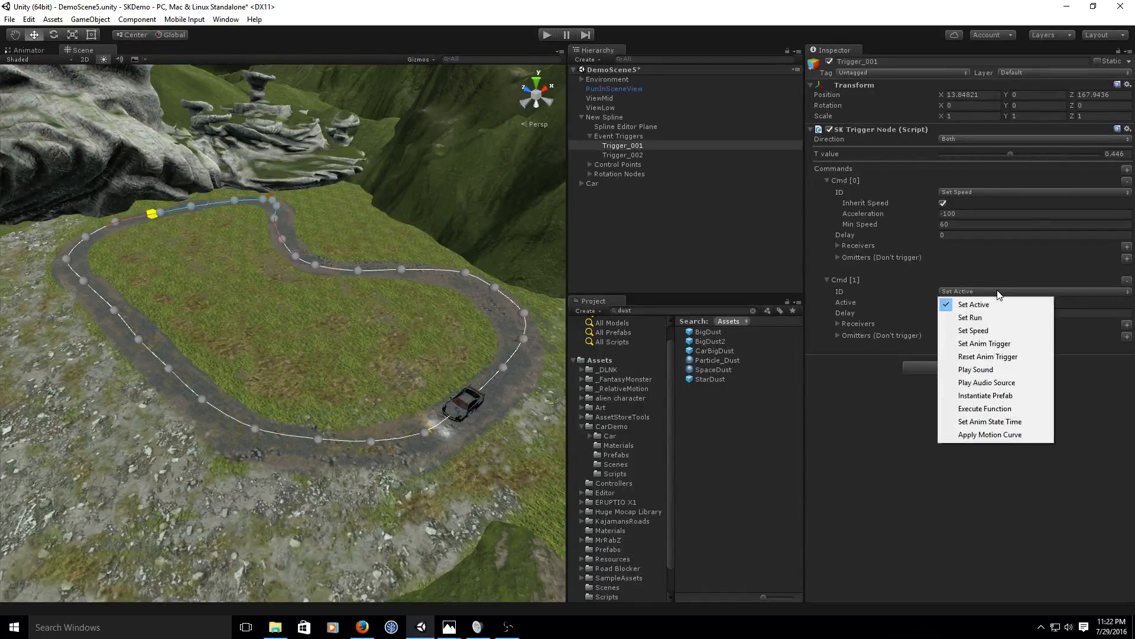
left_click(998, 396)
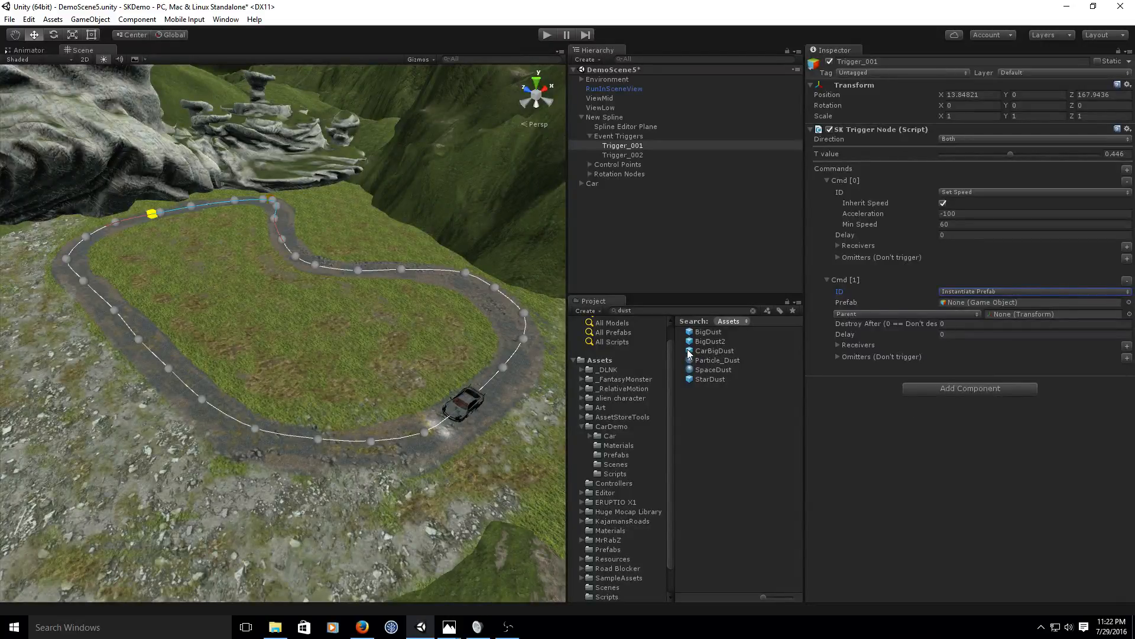
Assign CarBigDust as the command's prefab and try the Locator option before returning to Parent.
left_click_drag(690, 353, 1002, 303)
left_click(923, 313)
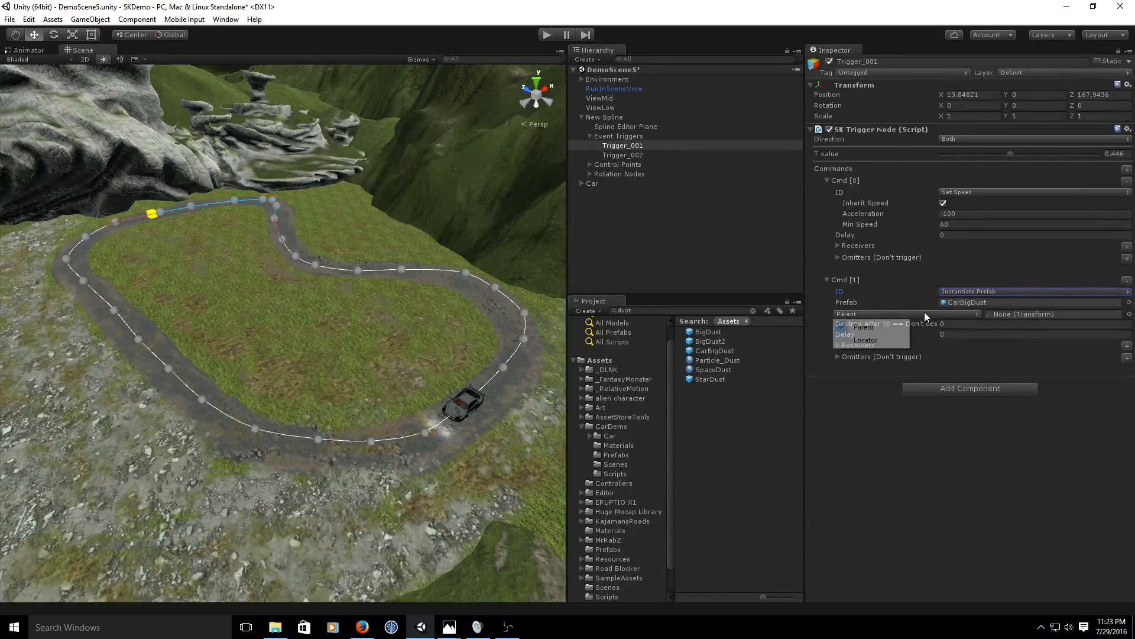
left_click(884, 340)
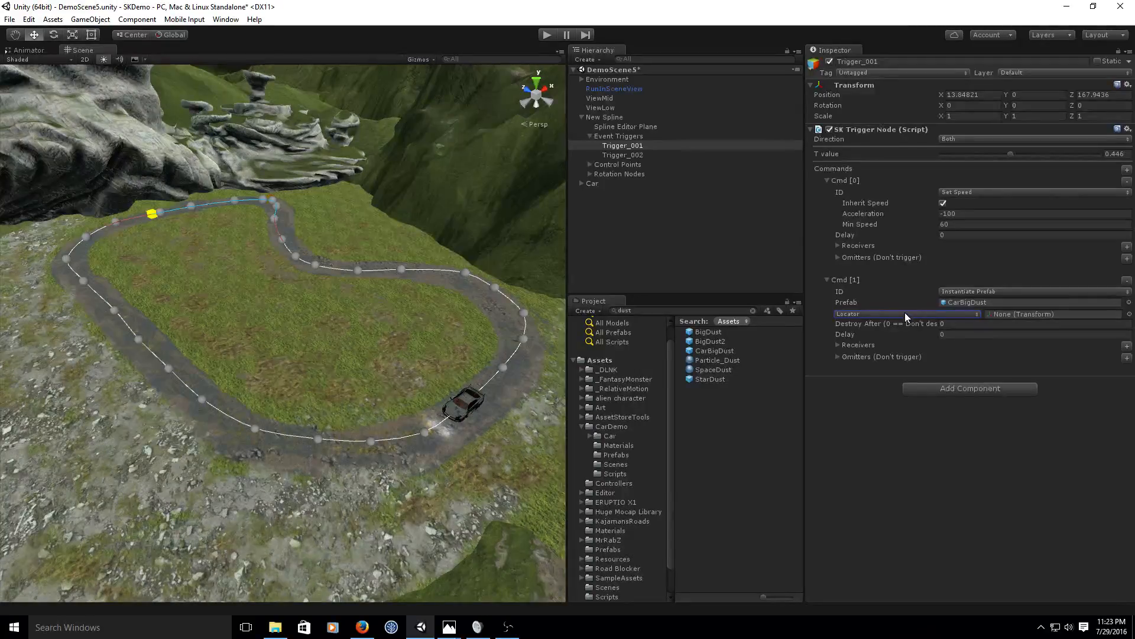
left_click(905, 313)
left_click(881, 328)
Assign the Car's DustLocator as the prefab's parent, check the locator on the car, and set Destroy After to 3.
left_click(582, 183)
scroll(659, 199, "down", 2)
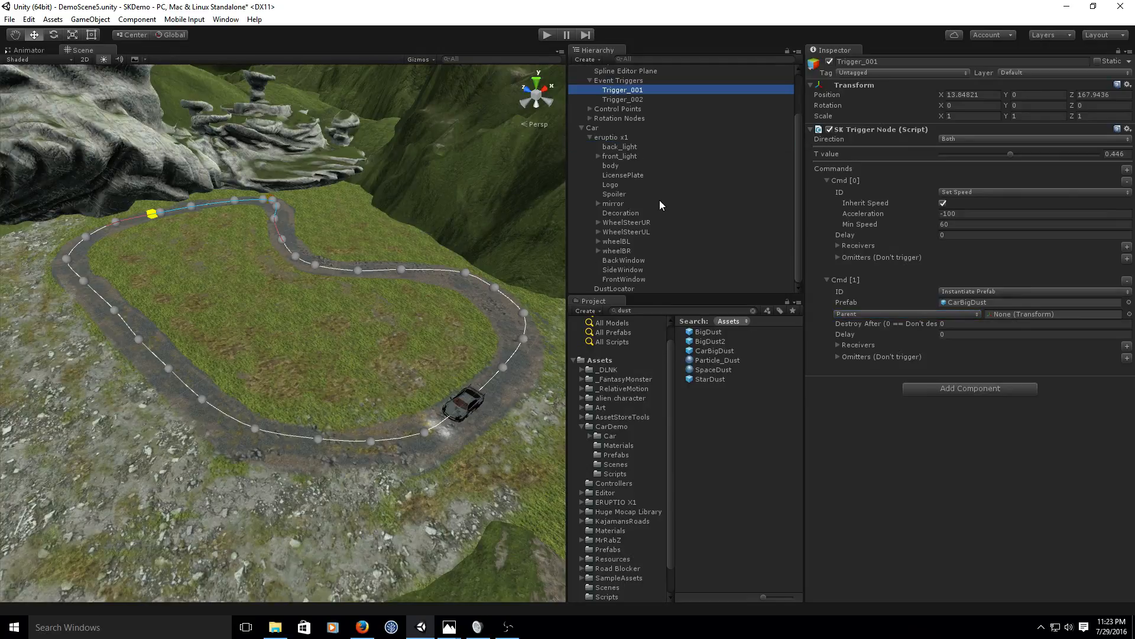
left_click(590, 138)
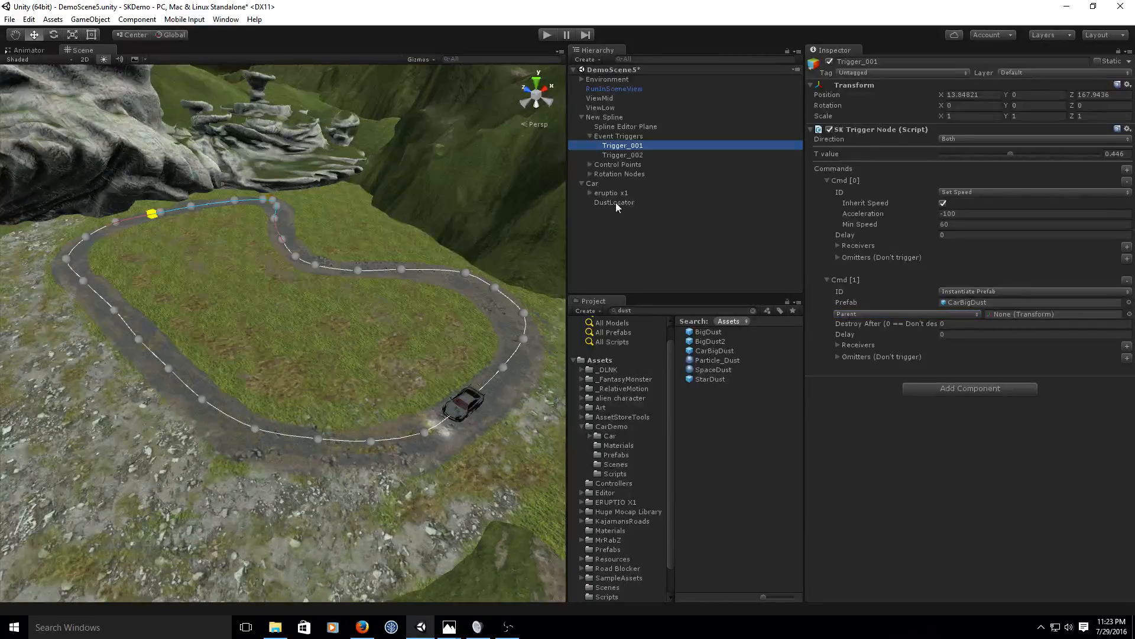
left_click_drag(615, 202, 1000, 318)
left_click(614, 202)
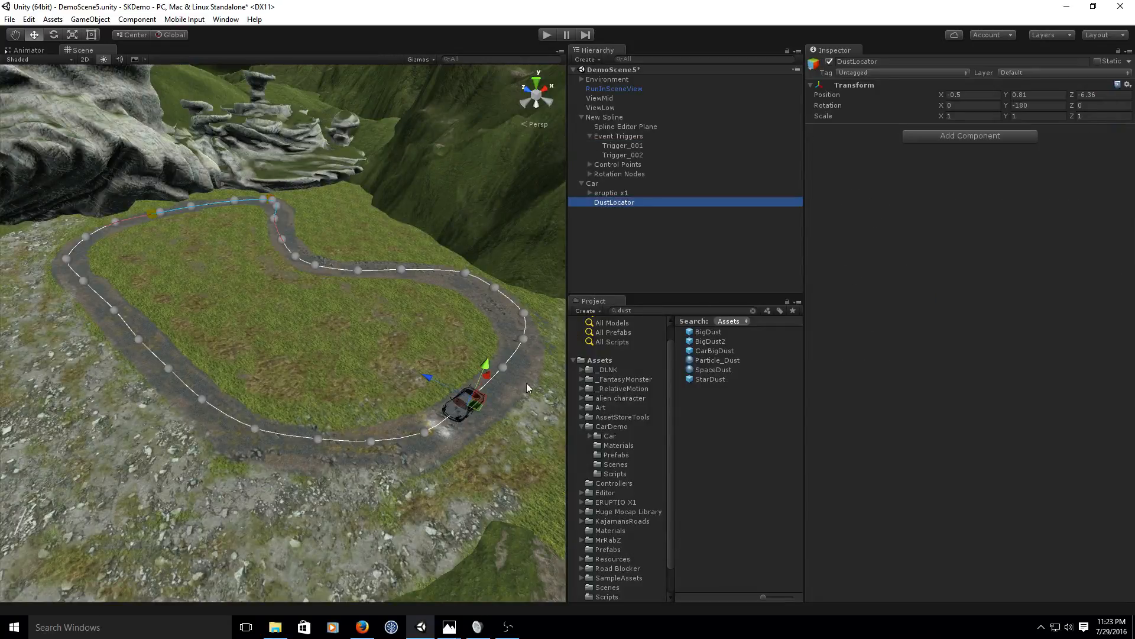
left_click(622, 146)
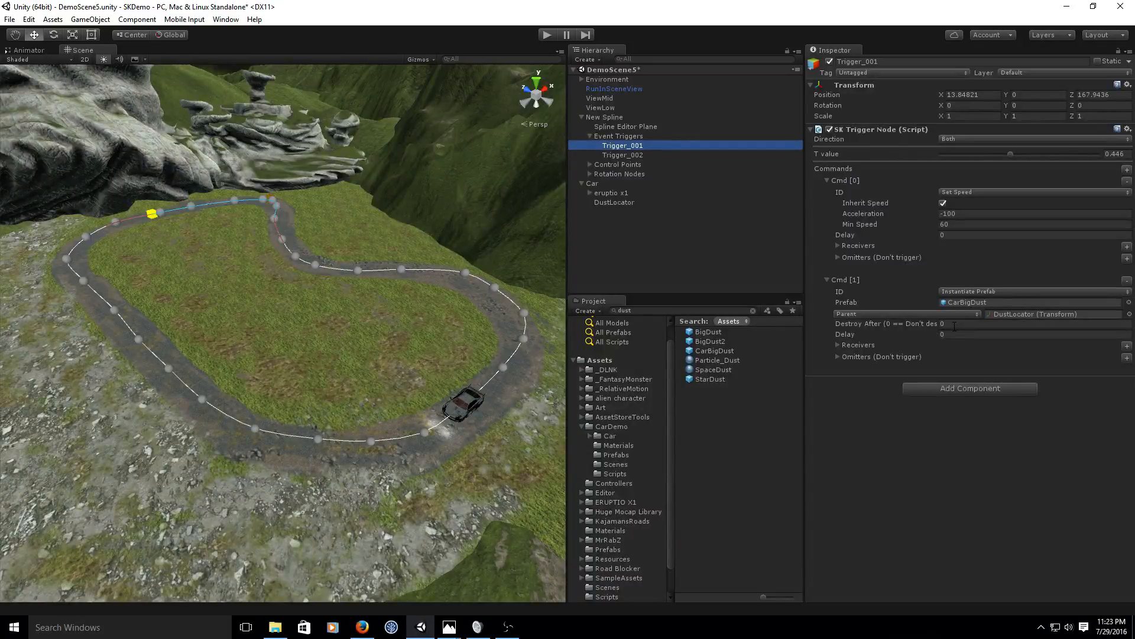
left_click(954, 324)
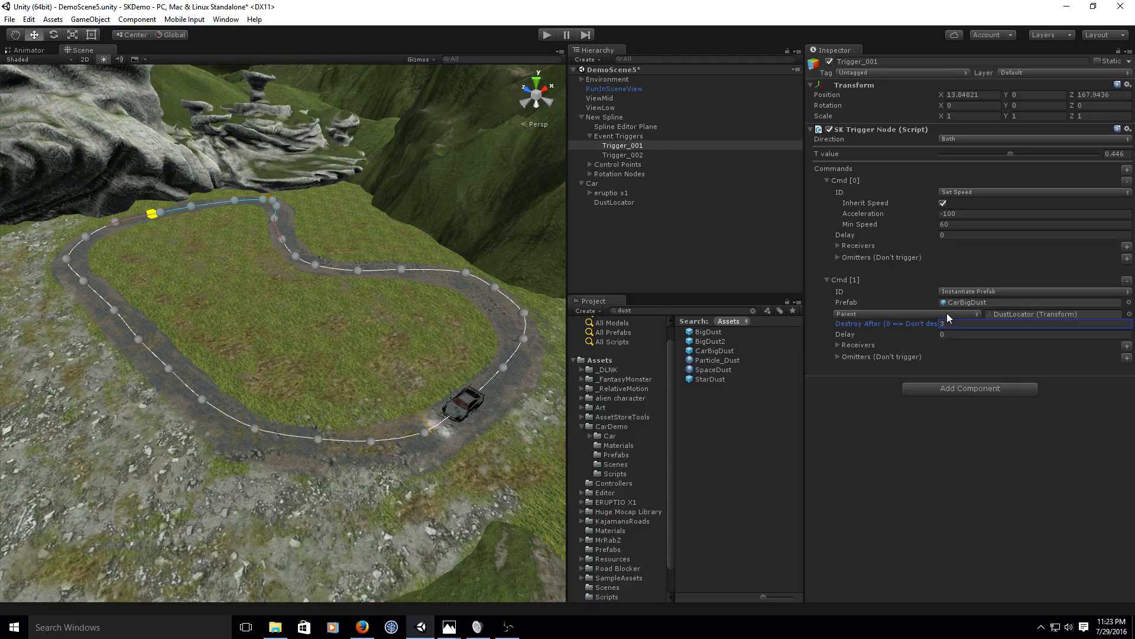
Stop the test run in the scene view, deactivate the RunInSceneView object, and play the scene again to test the dust effect.
left_click(547, 36)
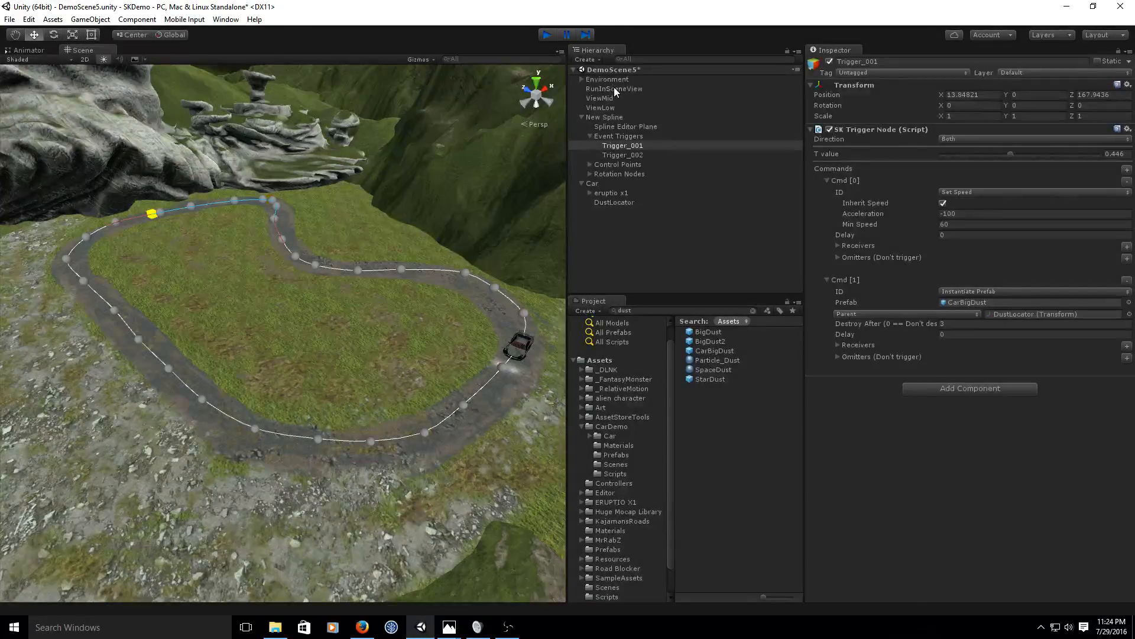
key("ctrl+p")
left_click(615, 89)
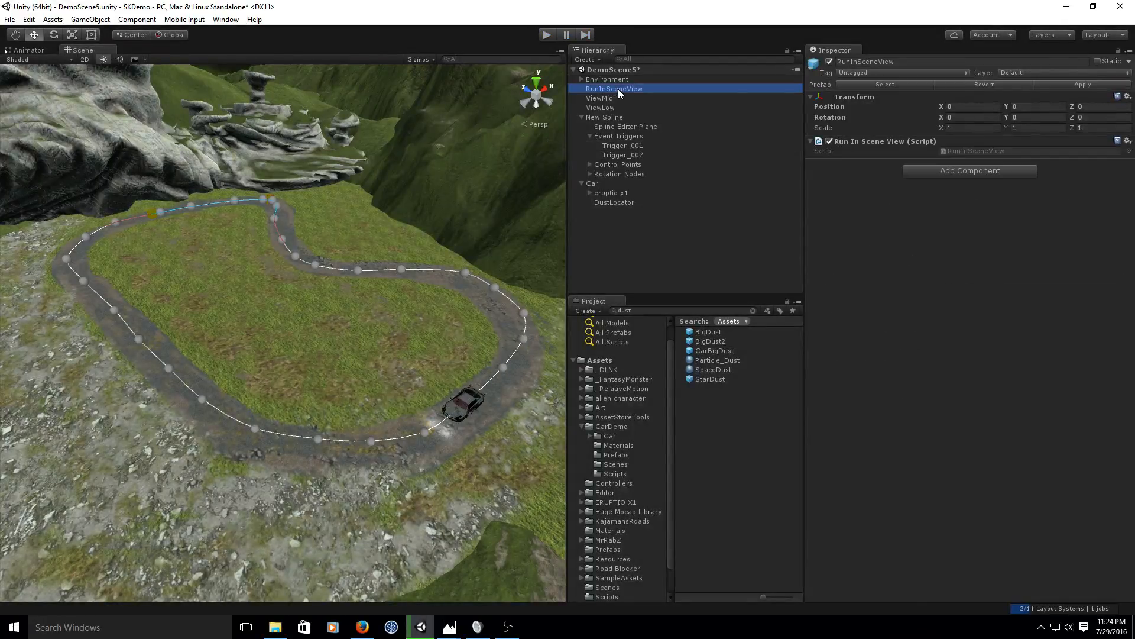
left_click(830, 61)
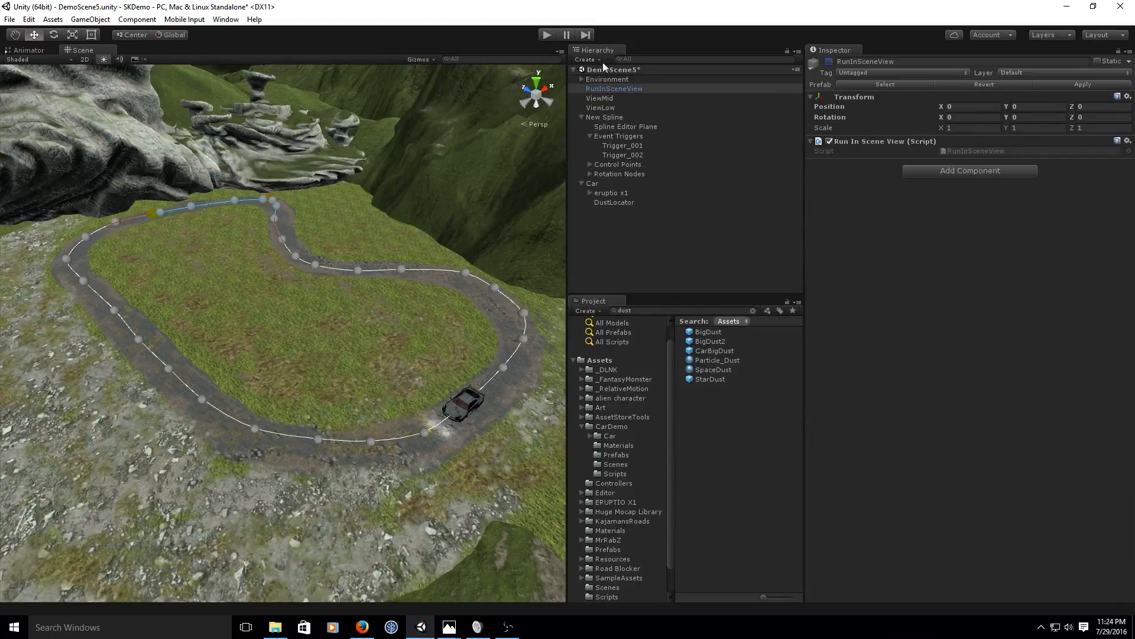
left_click(547, 35)
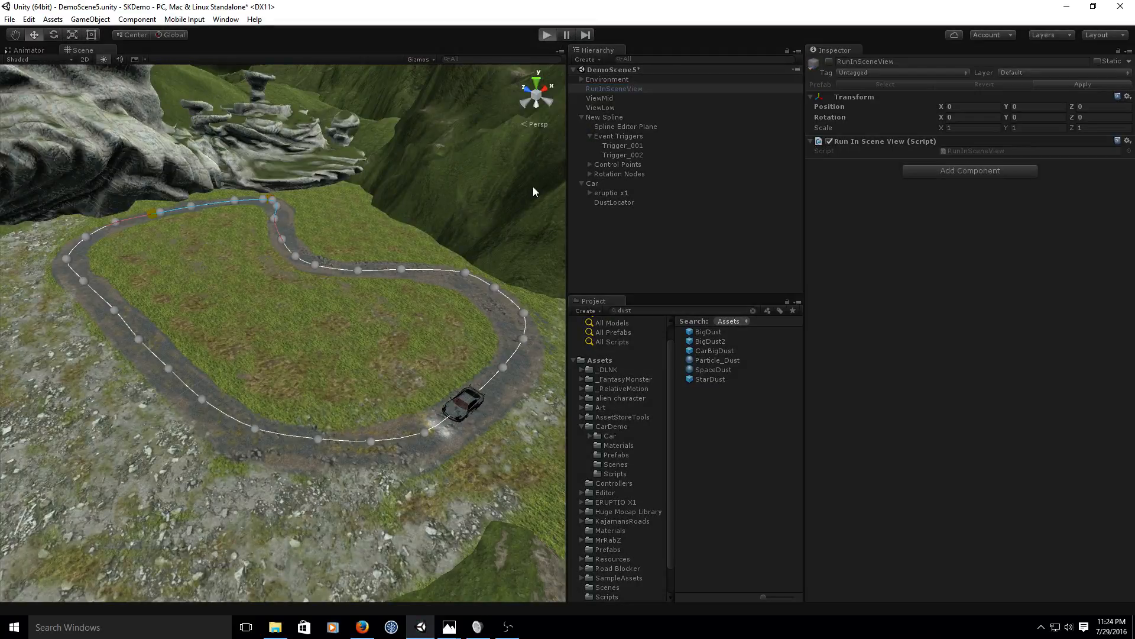